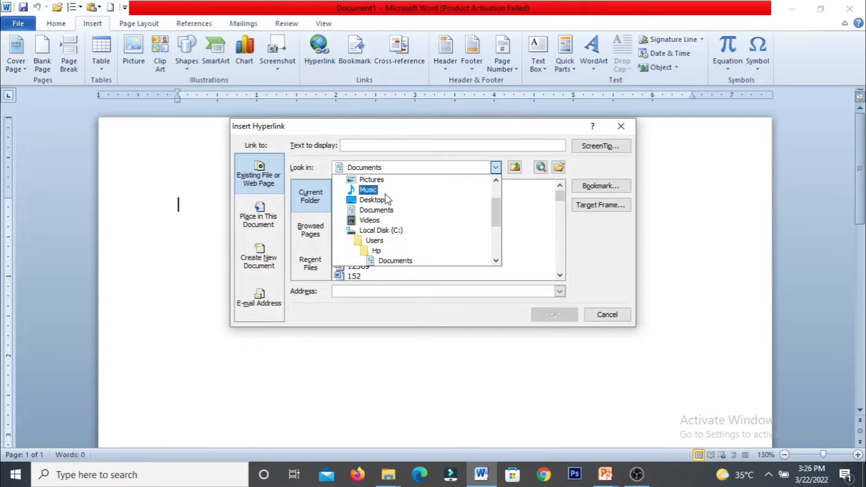
Insert a hyperlink to the Notepad shortcut stored in the Desktop folder
left_click(374, 200)
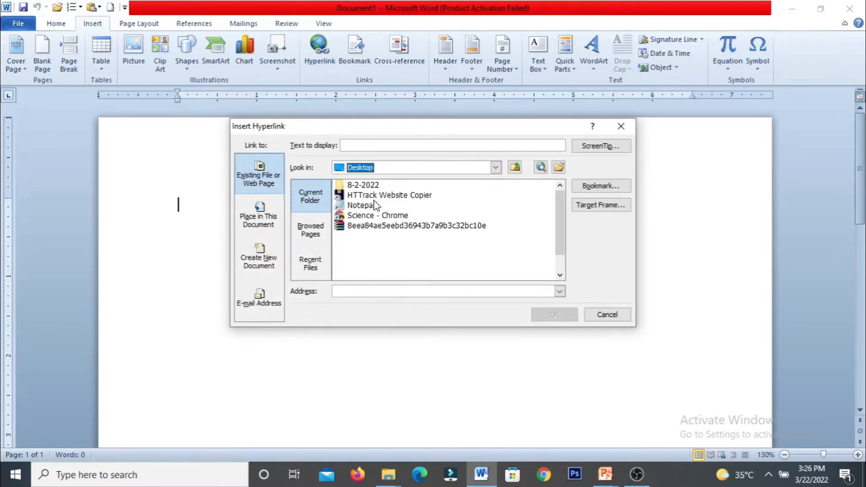
left_click(369, 214)
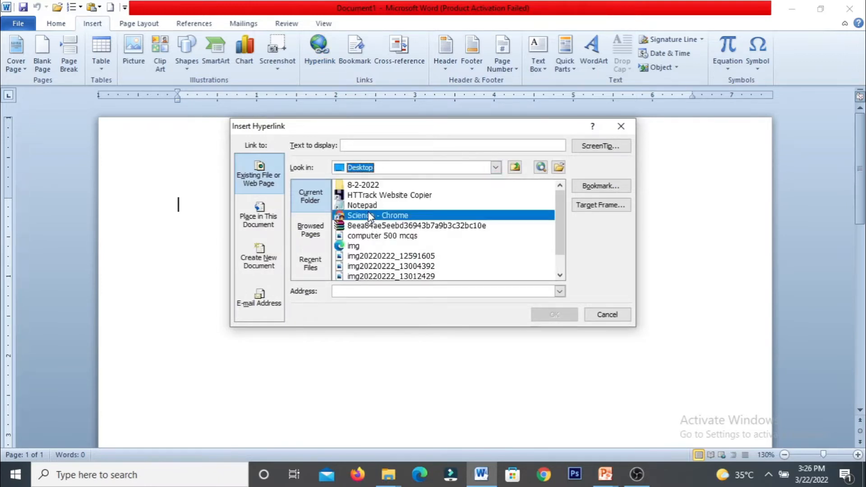
left_click(359, 203)
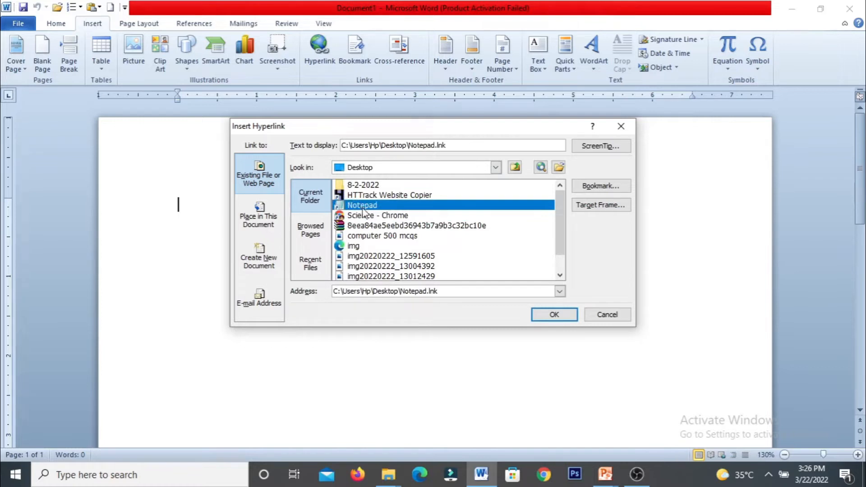
left_click(546, 314)
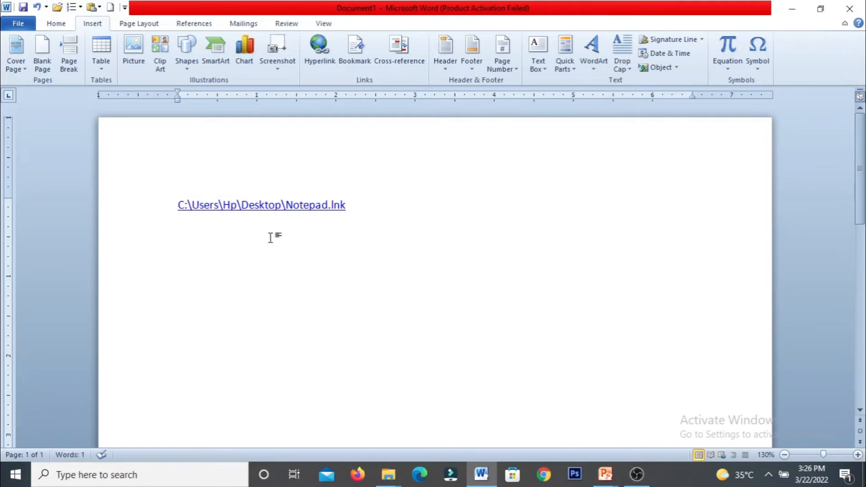
Test the Notepad hyperlink by following it, accepting the security notice, and close the opened Notepad window
left_click(244, 211, "ctrl")
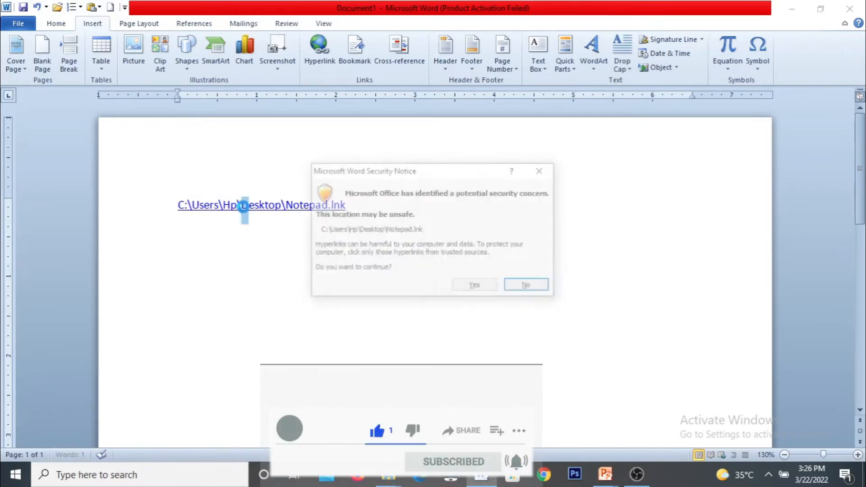
left_click(474, 286)
left_click(476, 304)
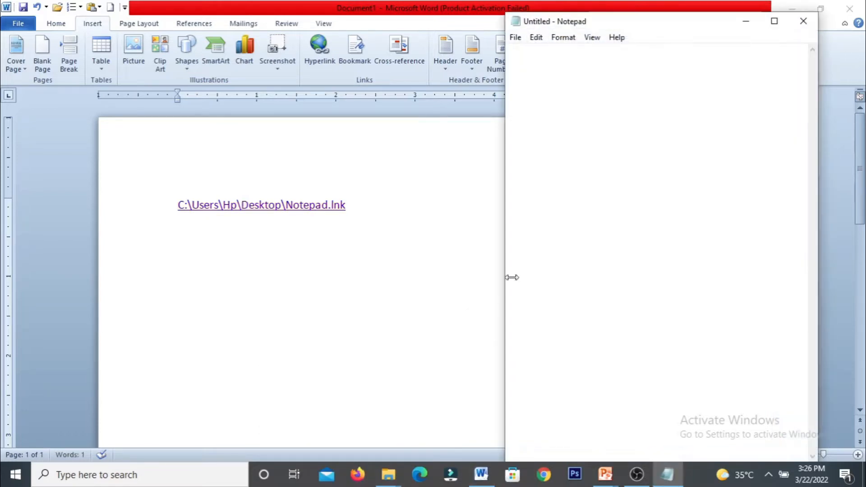
left_click(803, 23)
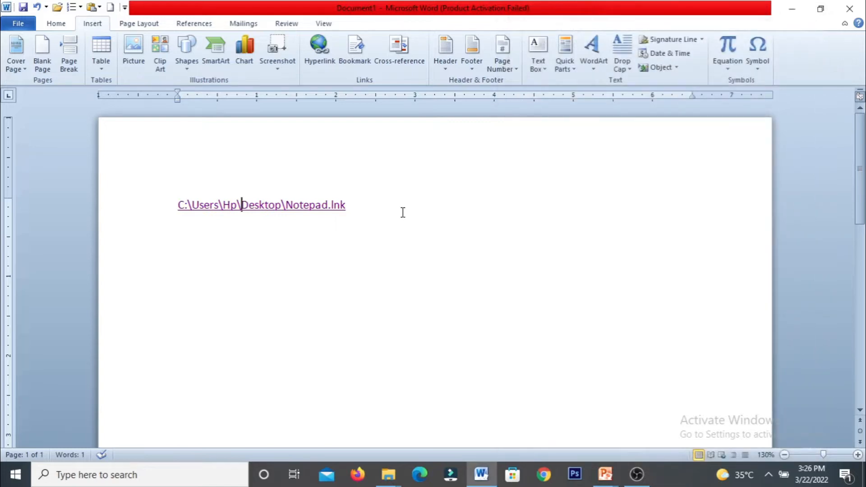
Insert a second hyperlink below the first, pointing to the "computer 500 mcqs" image on the Desktop
left_click(318, 50)
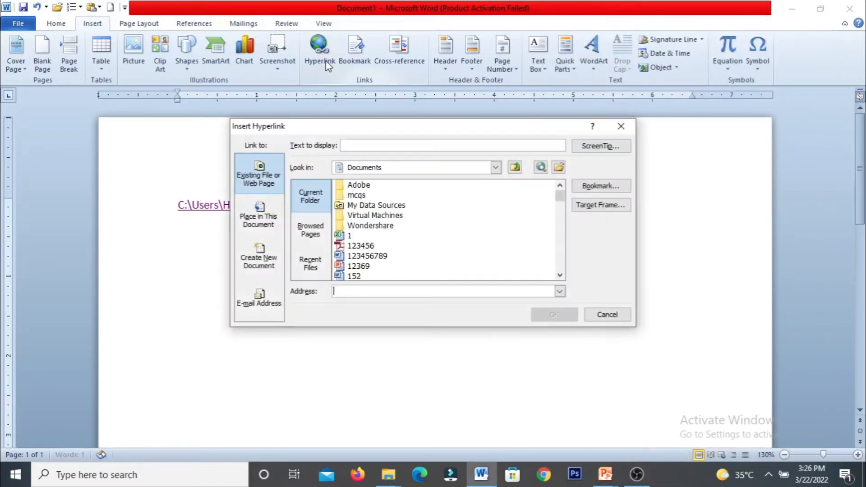
left_click(389, 171)
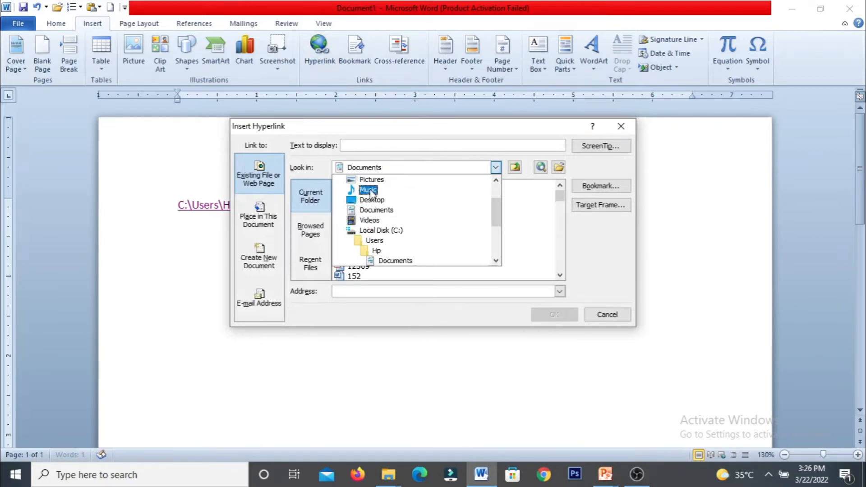
scroll(372, 210, "up", 2)
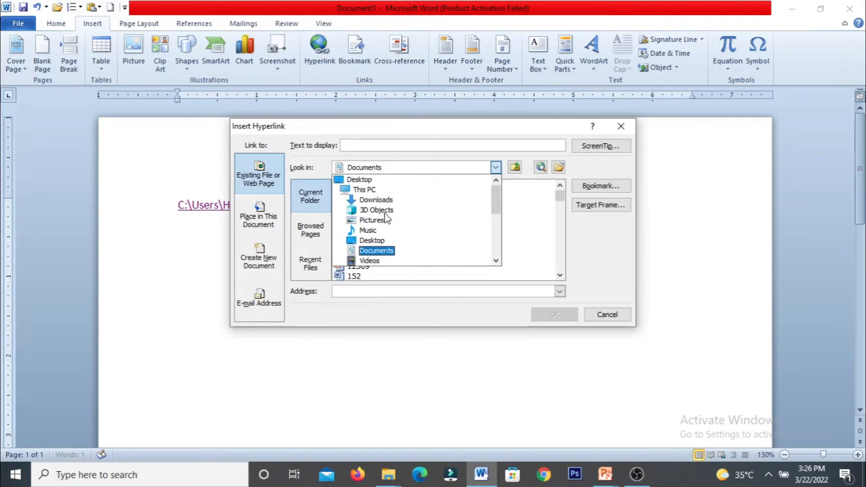
left_click(359, 180)
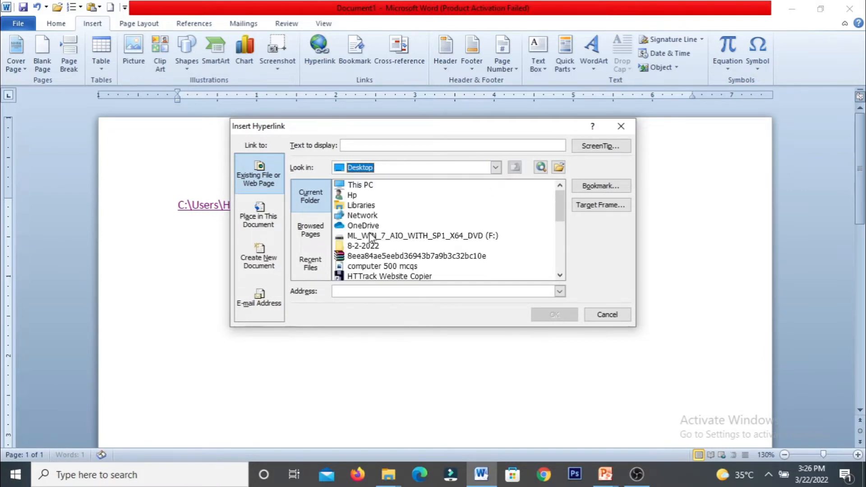
left_click(372, 235)
scroll(370, 237, "down", 2)
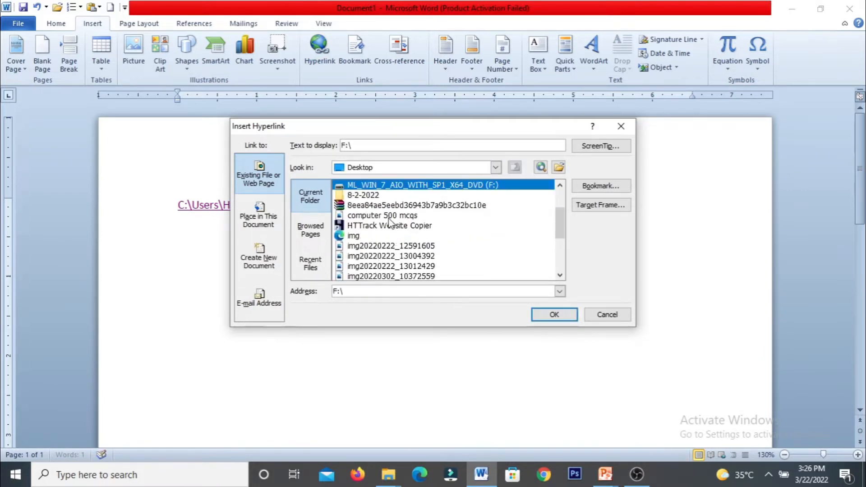
left_click(374, 216)
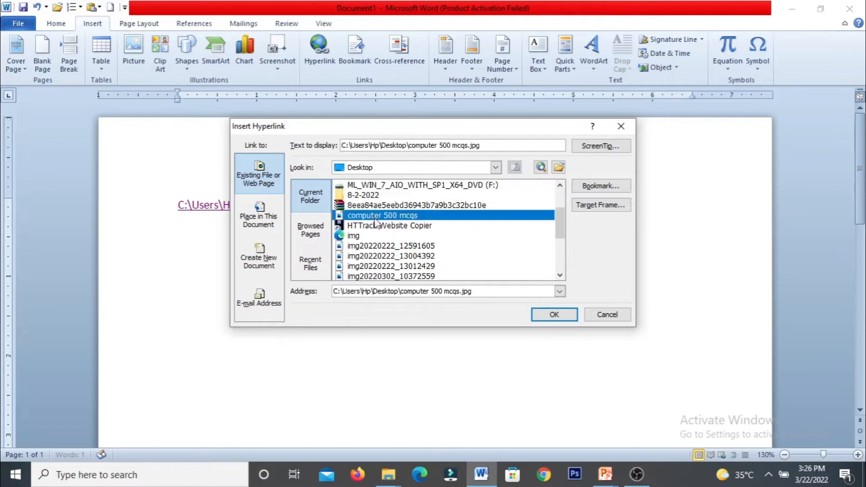
left_click(537, 316)
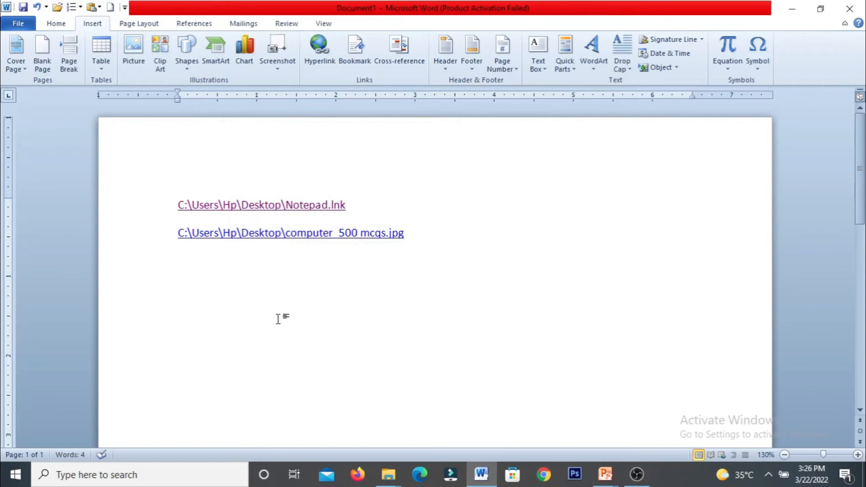
Test the "computer 500 mcqs.jpg" hyperlink by following it despite the security notice, and close the opened picture
left_click(255, 243, "ctrl")
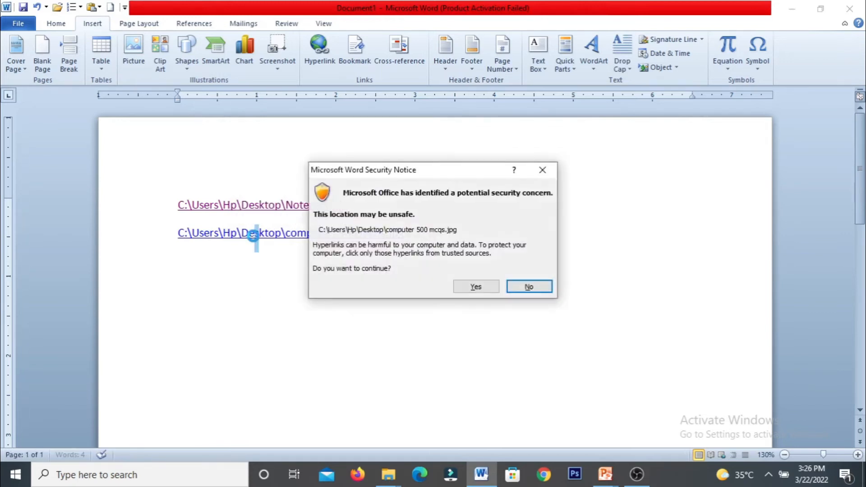
left_click(477, 286)
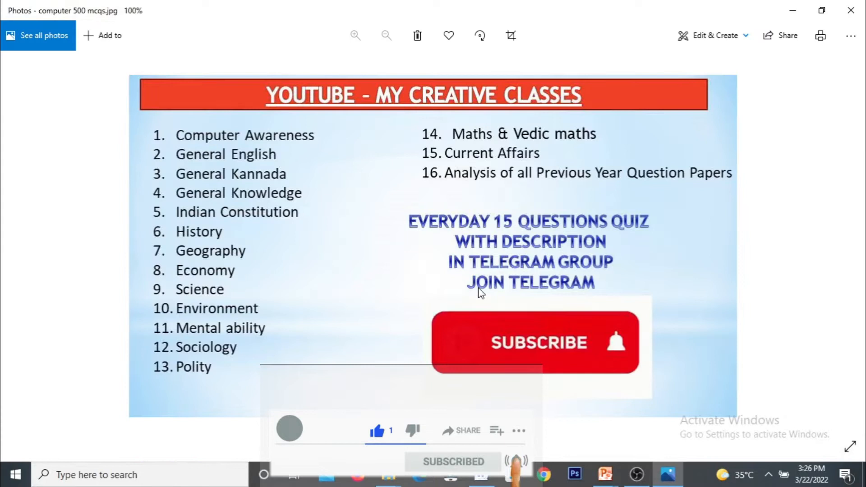
left_click(851, 10)
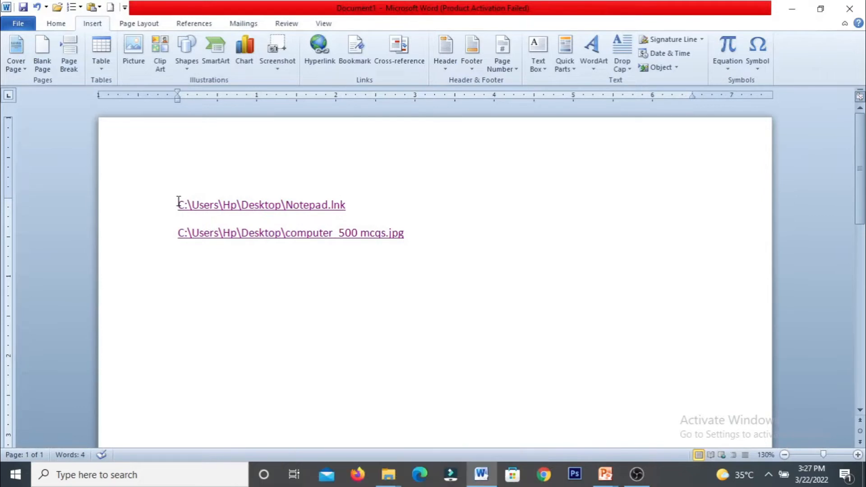
Add the line "Hyperlink used to connect any program or file" as its own paragraph above the two links
type("Hyperlink ")
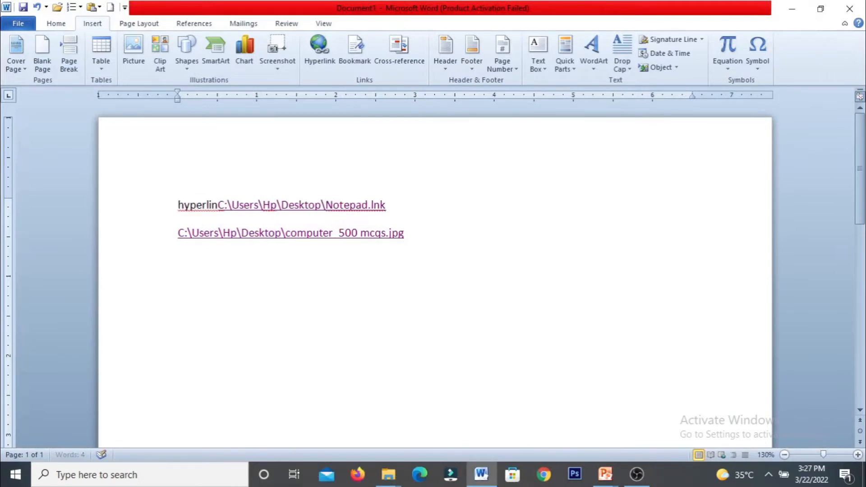
type("used to conn")
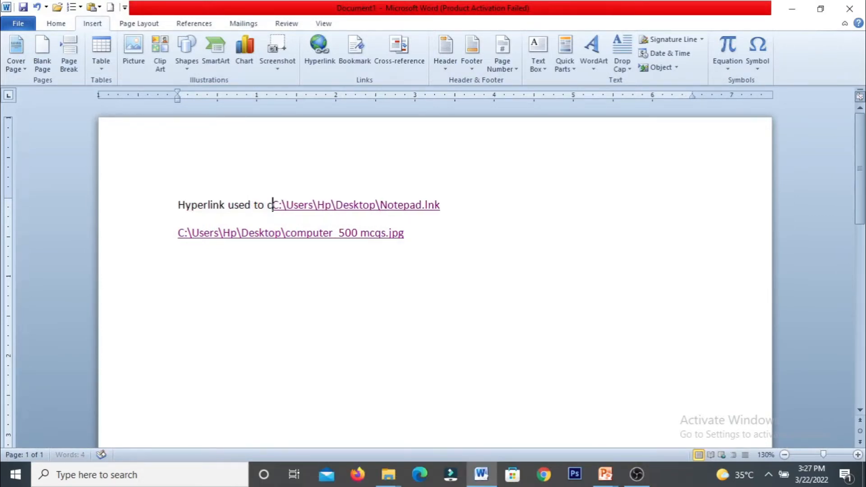
type("ect an")
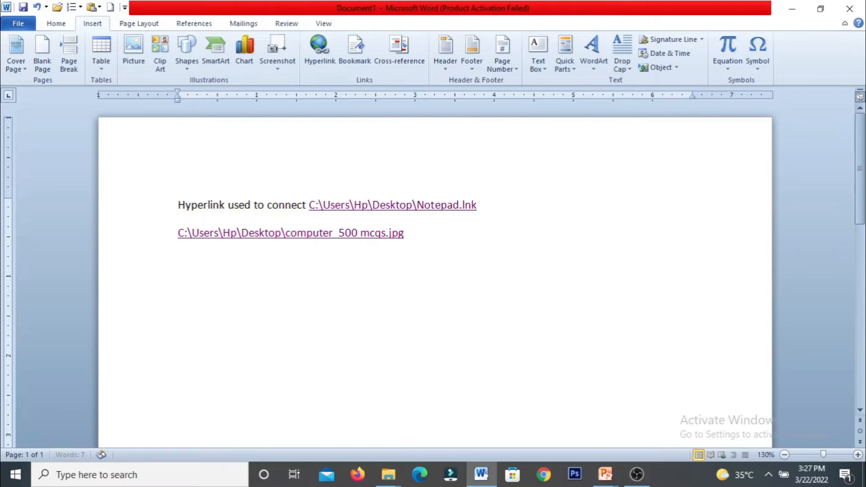
type("y porgr")
key("BackSpace")
key("BackSpace")
key("BackSpace")
key("BackSpace")
type("rogram or")
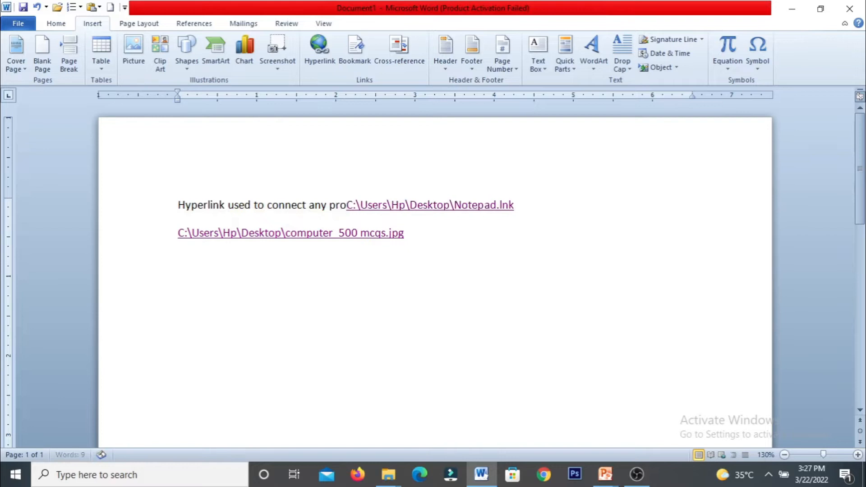
type(" file")
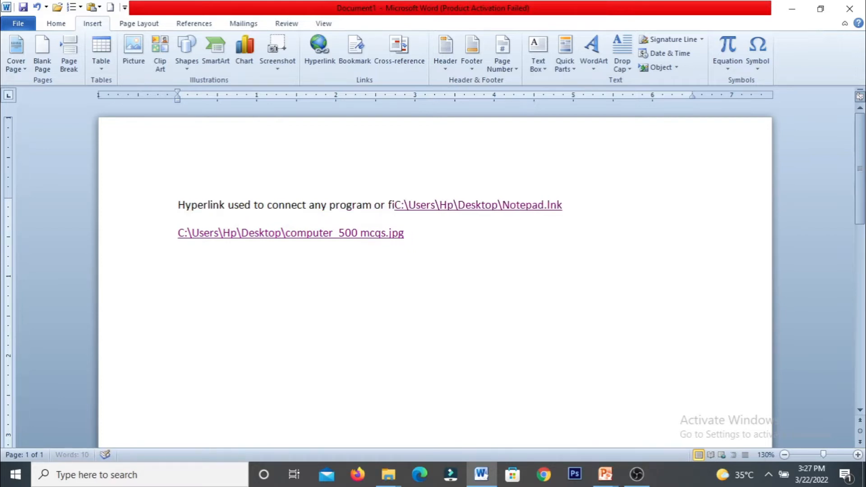
key("Return")
left_click(418, 264)
key("Return")
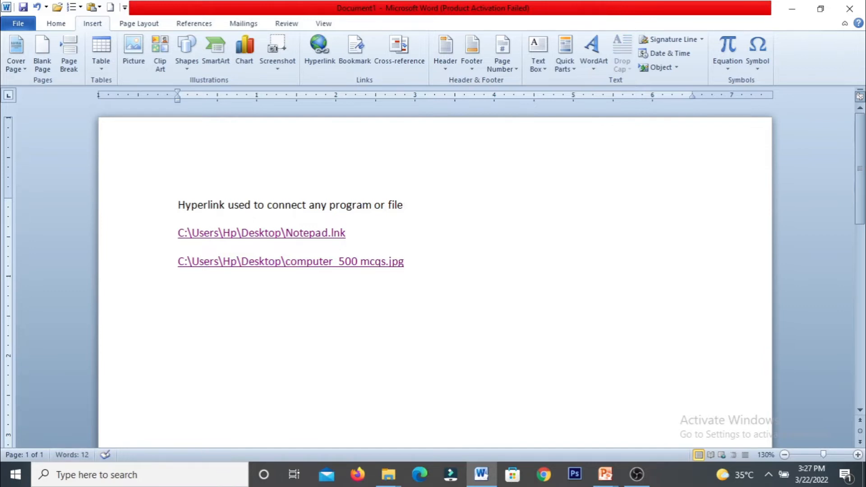
Start a new page after the links with the title "Chapter 1" and sample text generated by =rand()
left_click(69, 54)
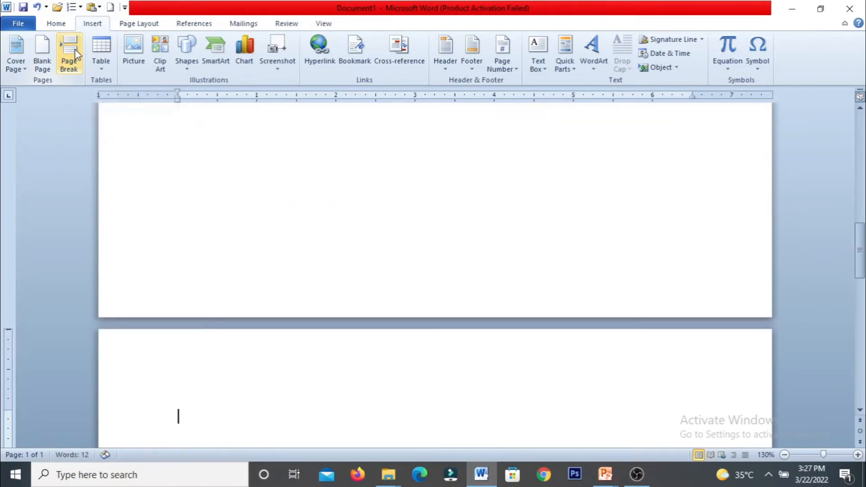
type("chapter 1")
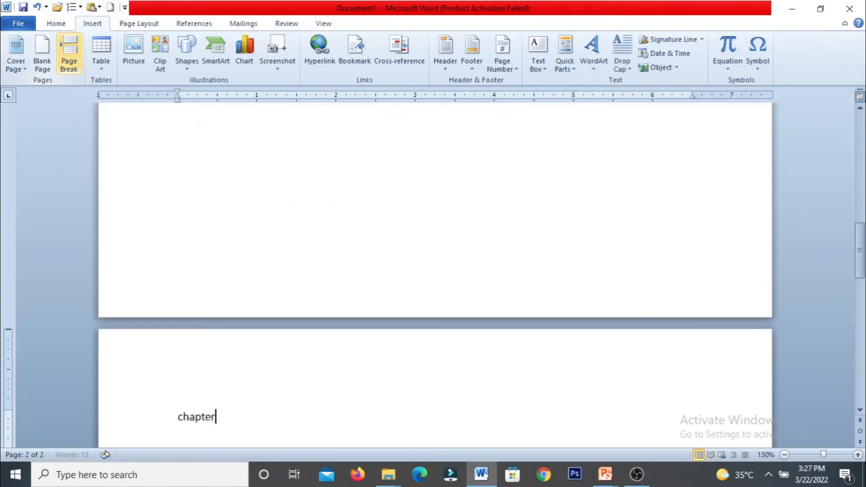
key("Return")
type("=rand()")
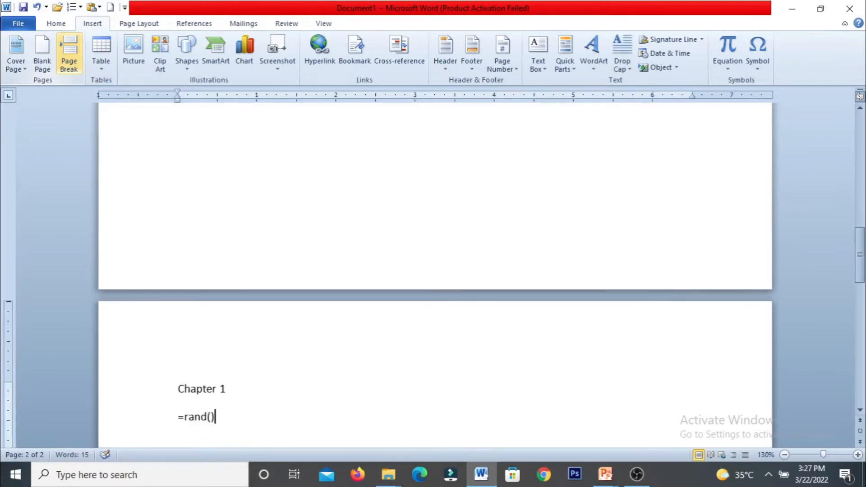
key("Return")
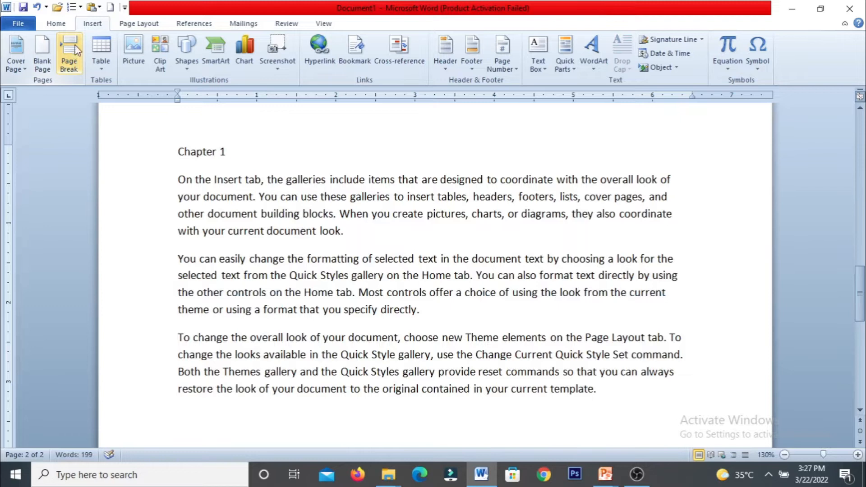
Apply the Heading 1 style to the "Chapter 1" title
left_click(152, 152)
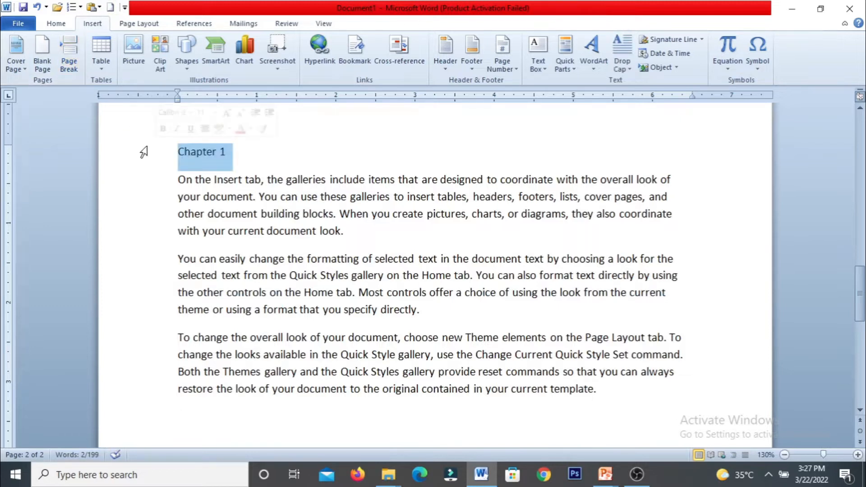
left_click(54, 26)
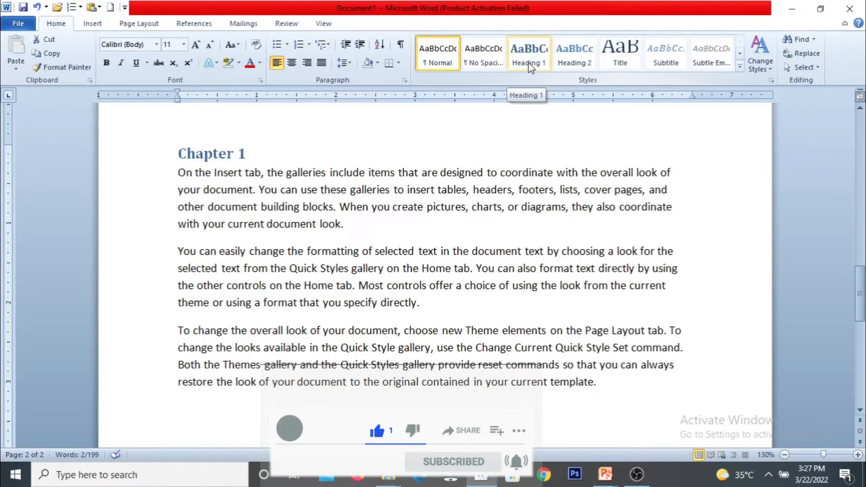
left_click(530, 67)
left_click(271, 189)
Copy the Chapter 1 heading with its three paragraphs and paste them onto a new page after a page break
left_click_drag(619, 387, 163, 165)
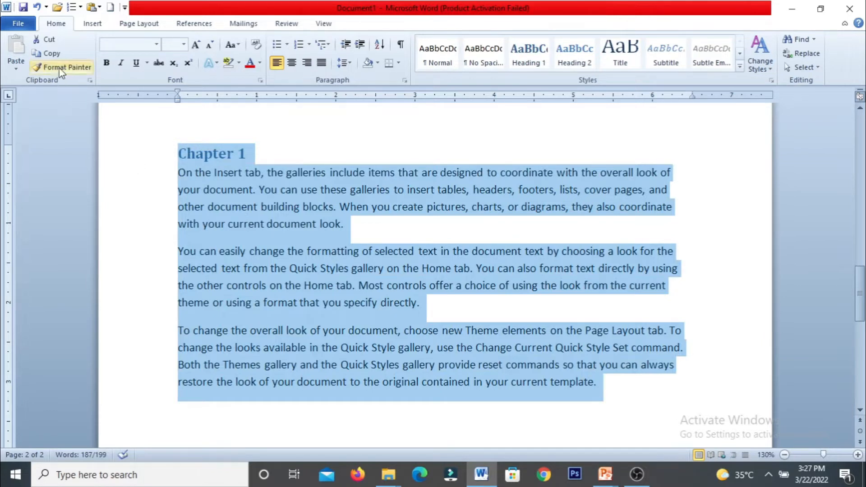
left_click(51, 54)
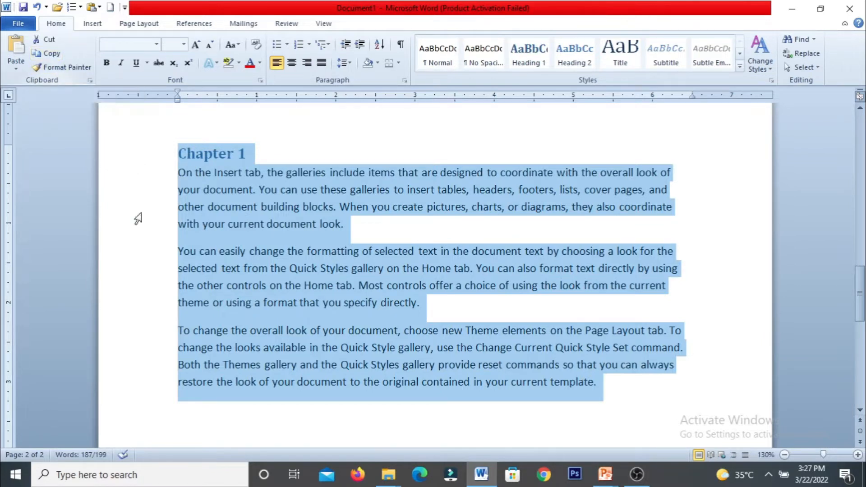
left_click(188, 411)
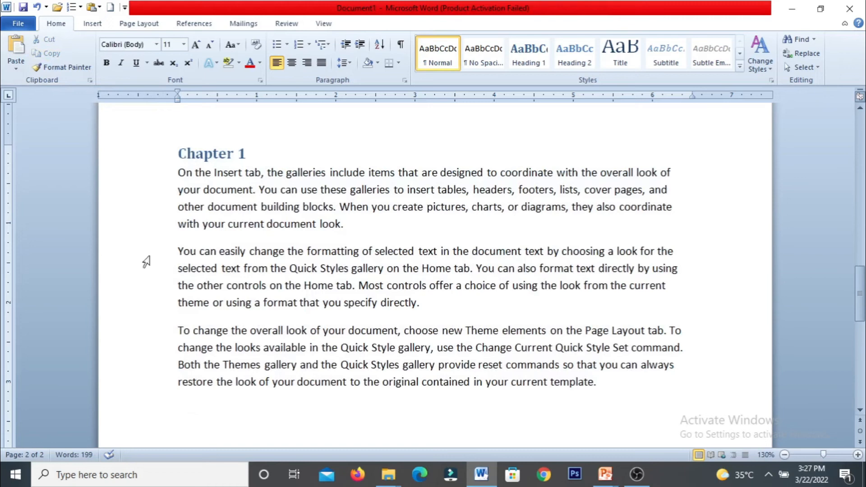
left_click(93, 25)
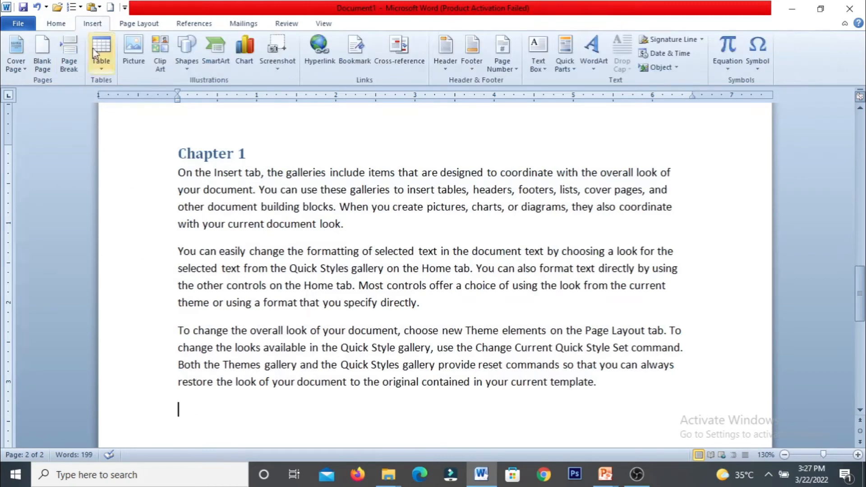
left_click(61, 69)
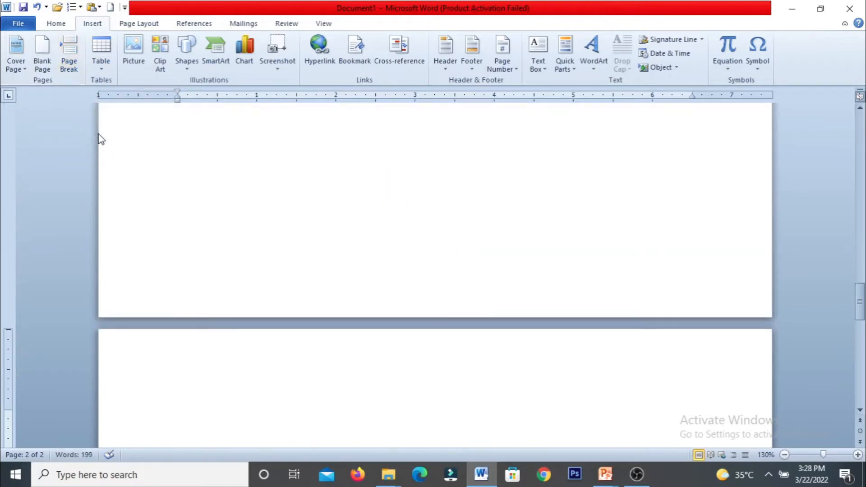
key("ctrl+v")
scroll(233, 220, "up", 3)
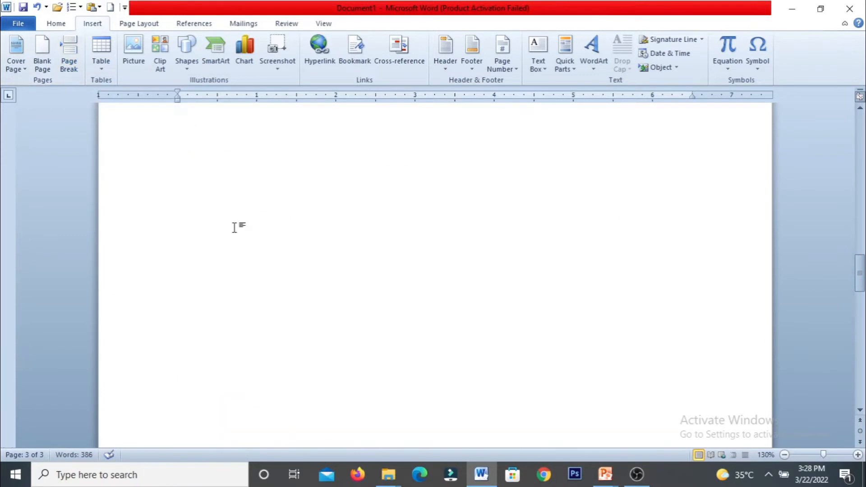
Renumber the copied heading on the third page so it reads "Chapter 2"
scroll(236, 229, "down", 5)
scroll(227, 273, "down", 4)
scroll(226, 287, "up", 9)
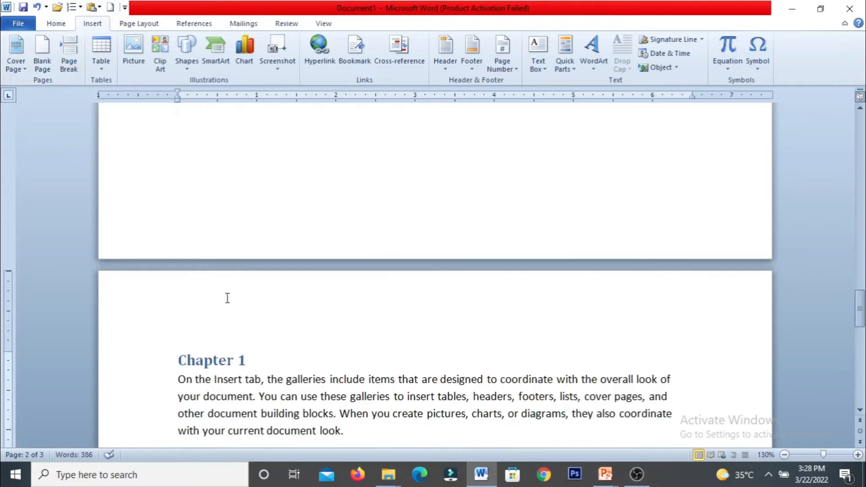
scroll(226, 296, "down", 2)
double_click(242, 241)
type("2")
Insert a hyperlink to the document's Chapter 1 heading on the first page, below the image file link
scroll(257, 288, "up", 20)
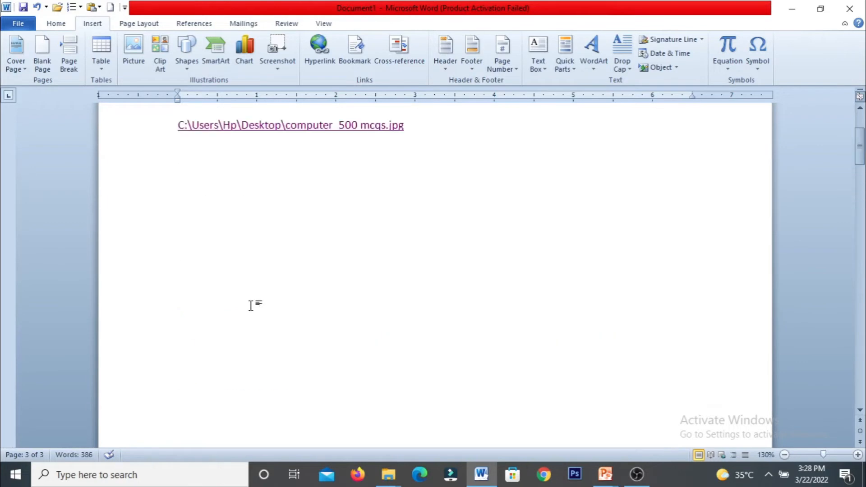
scroll(253, 308, "up", 5)
left_click(193, 297)
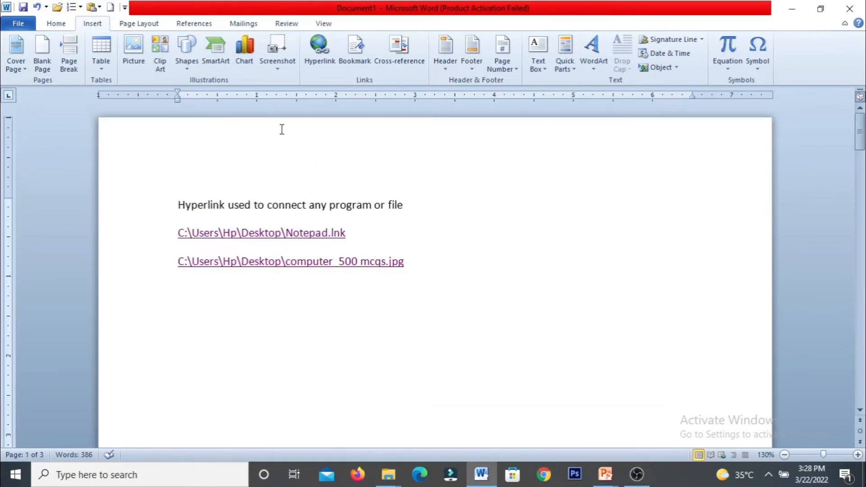
left_click(321, 55)
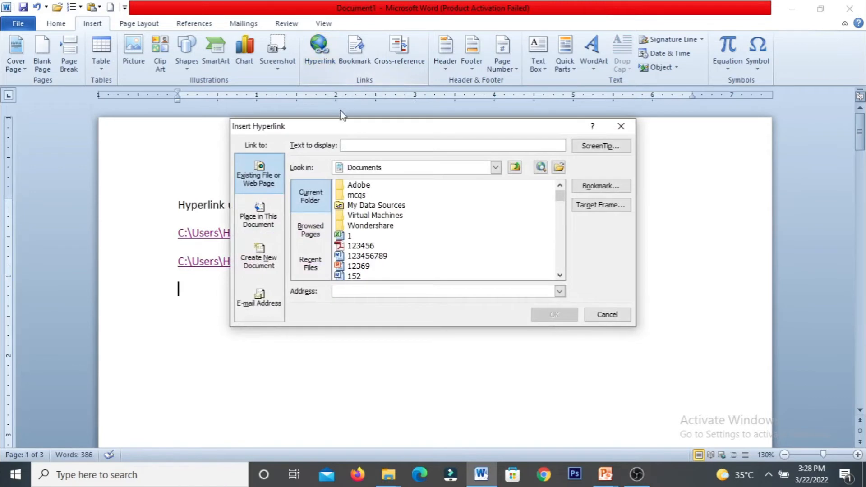
left_click_drag(339, 134, 428, 136)
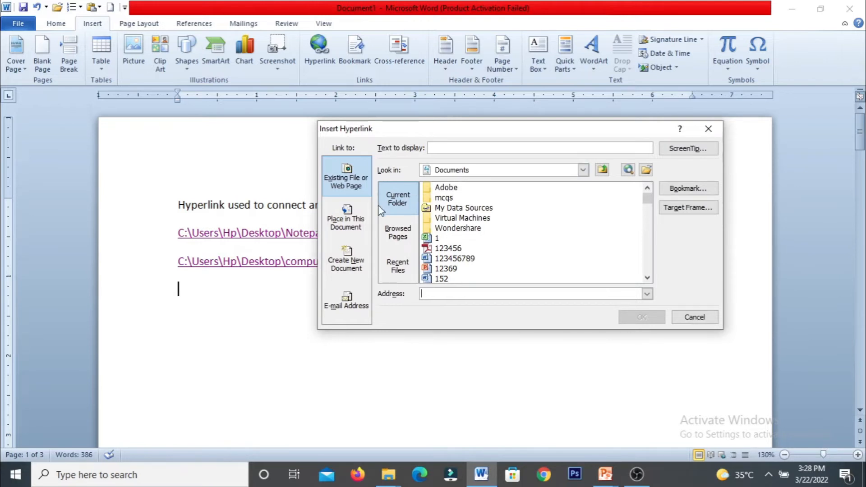
left_click(346, 227)
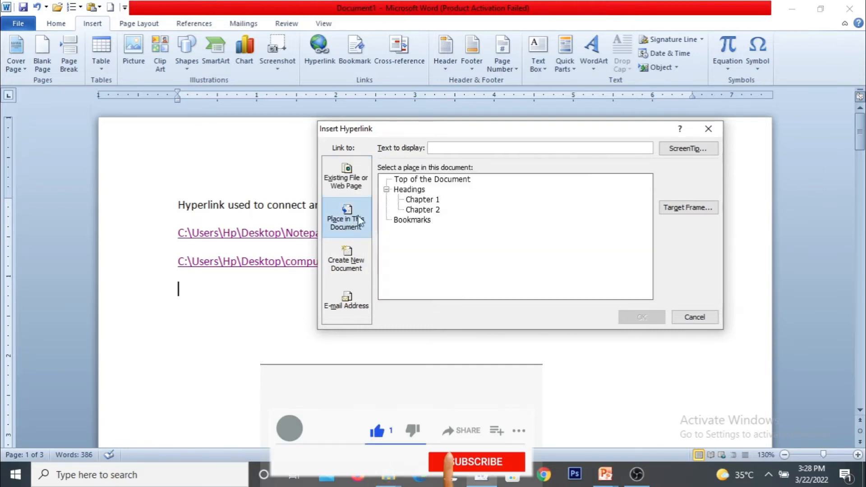
left_click(427, 203)
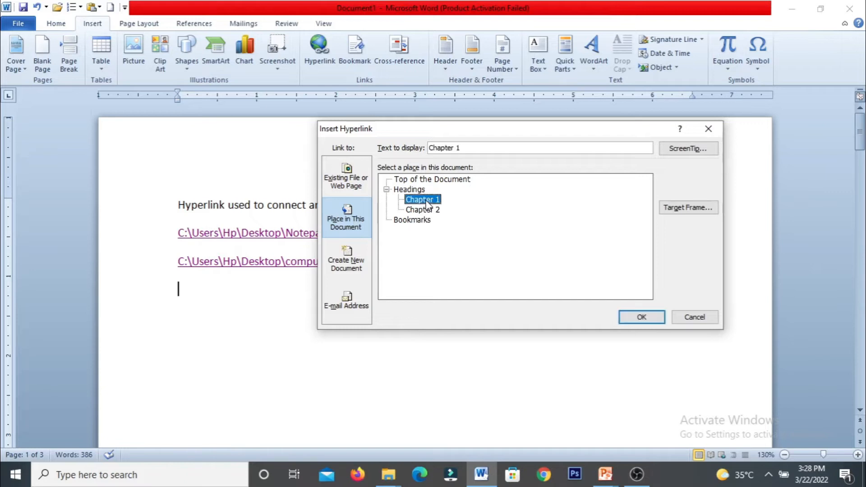
left_click(655, 319)
Add a hyperlink to the Chapter 2 heading on a new line below the Chapter 1 link
key("Return")
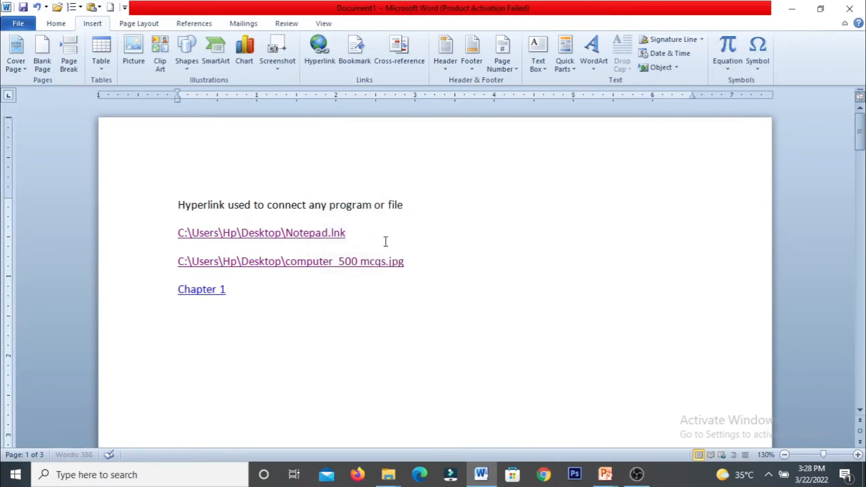
left_click(319, 47)
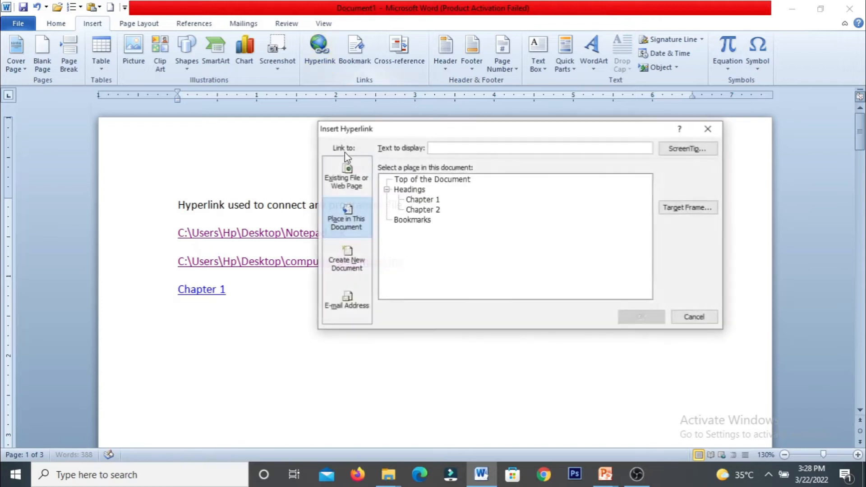
left_click(420, 210)
left_click(644, 318)
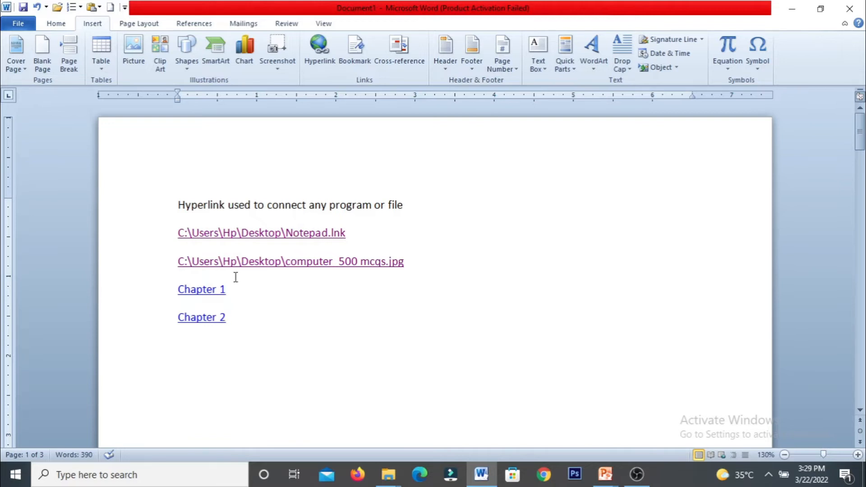
Follow the Chapter 1 and Chapter 2 links to test them, returning to the first page after each
left_click(197, 293, "ctrl")
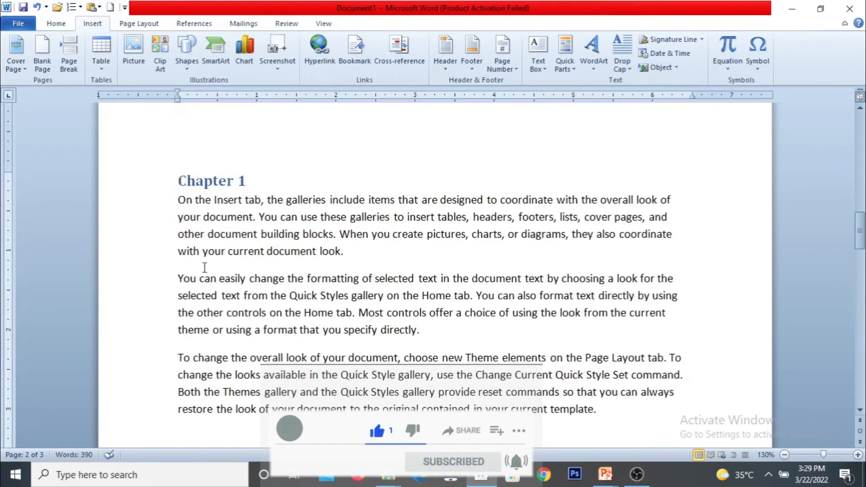
scroll(219, 302, "up", 15)
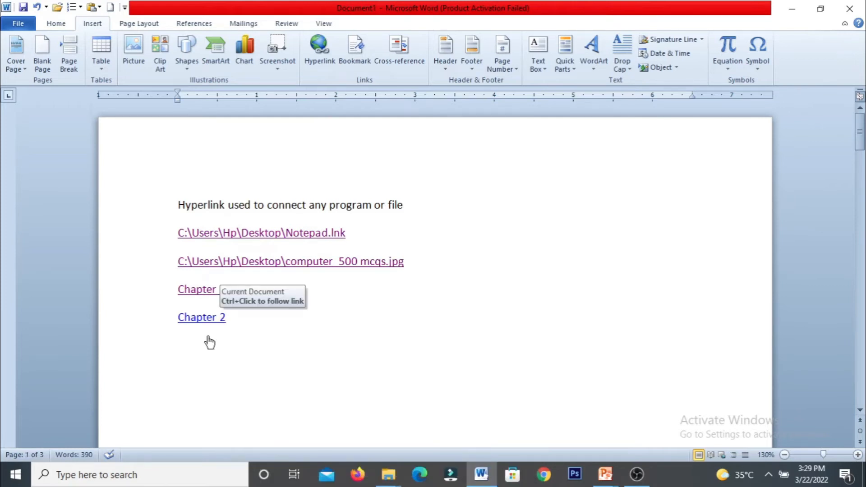
left_click(198, 316, "ctrl")
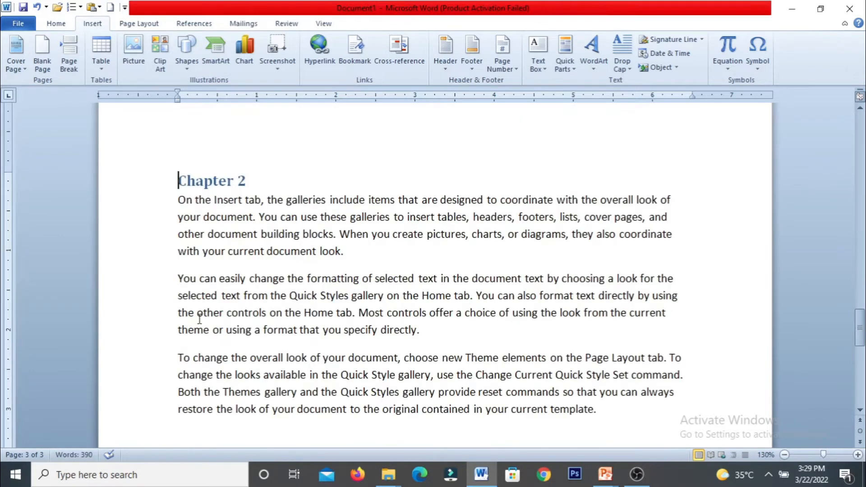
scroll(199, 319, "up", 20)
scroll(199, 319, "up", 8)
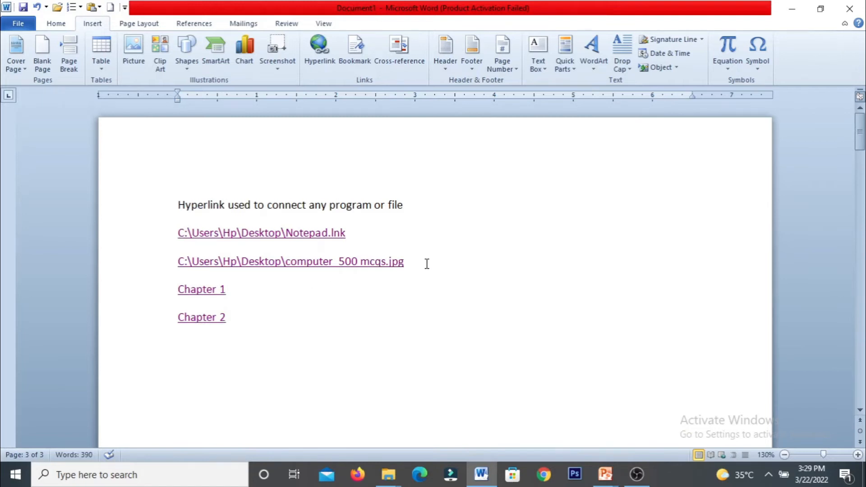
Add the line "Hyperlink used to connect headings within the same document" above the Chapter 1 link
left_click(425, 264)
key("Return")
type("hyperlik")
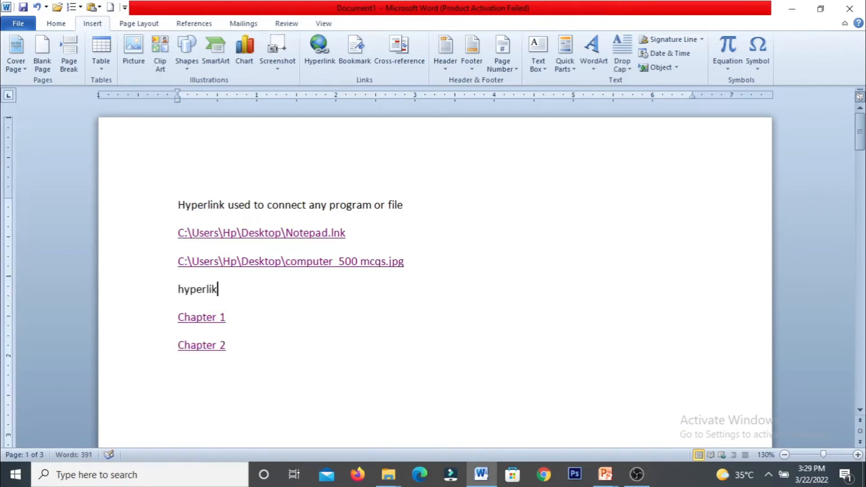
key("BackSpace")
type("nk used to")
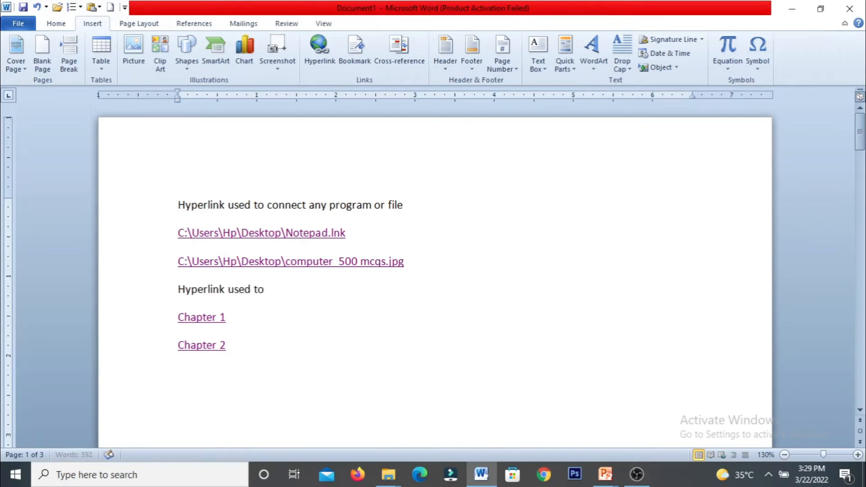
type(" connect  heading")
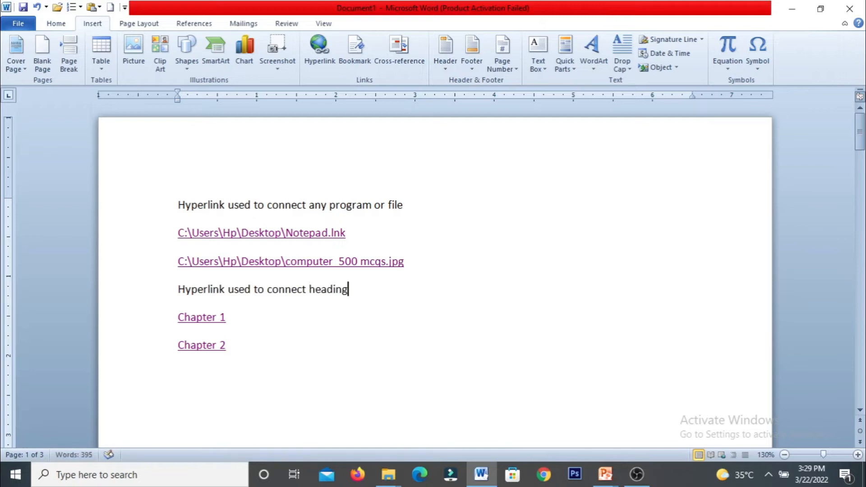
type("s within the same document")
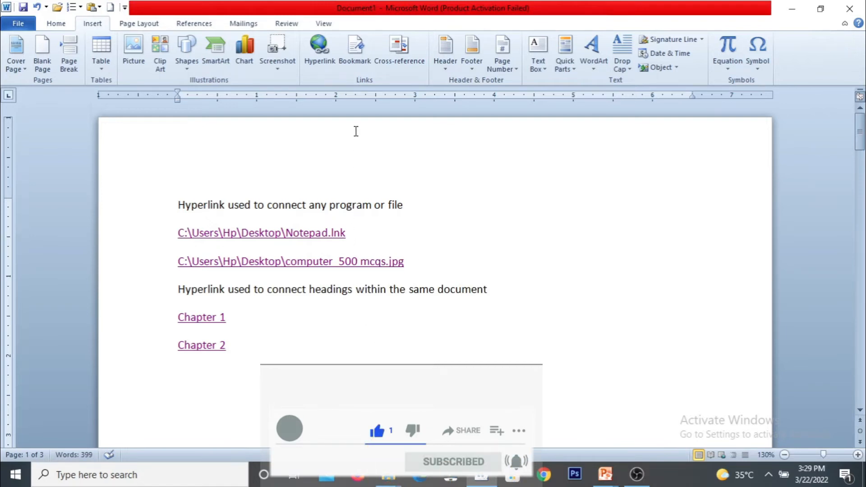
Add a bookmark named "First_chapter" at the Chapter 1 heading on the second page
scroll(256, 361, "down", 10)
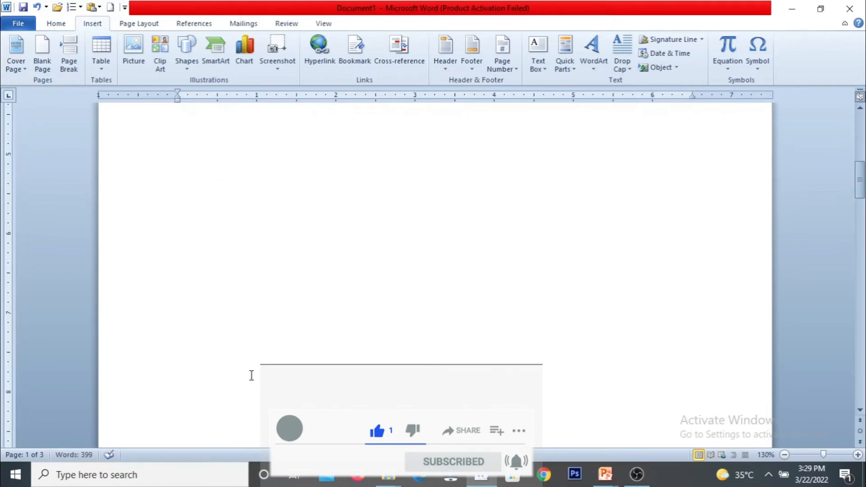
scroll(248, 386, "down", 4)
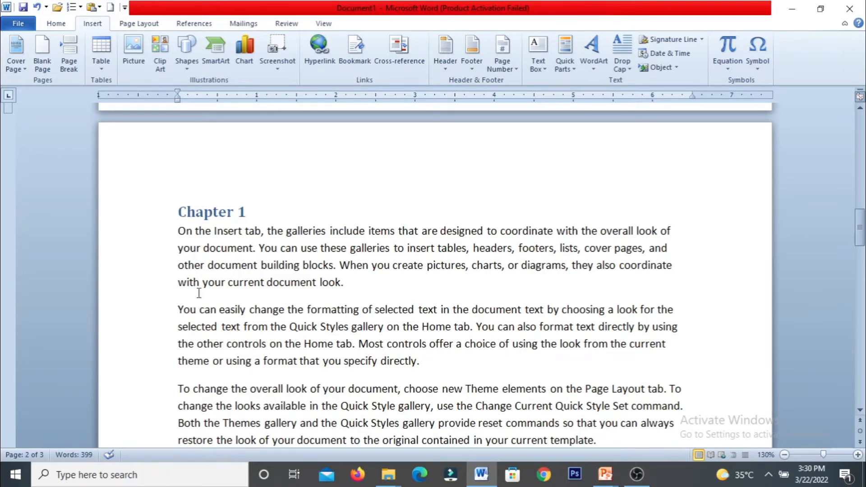
left_click(203, 212)
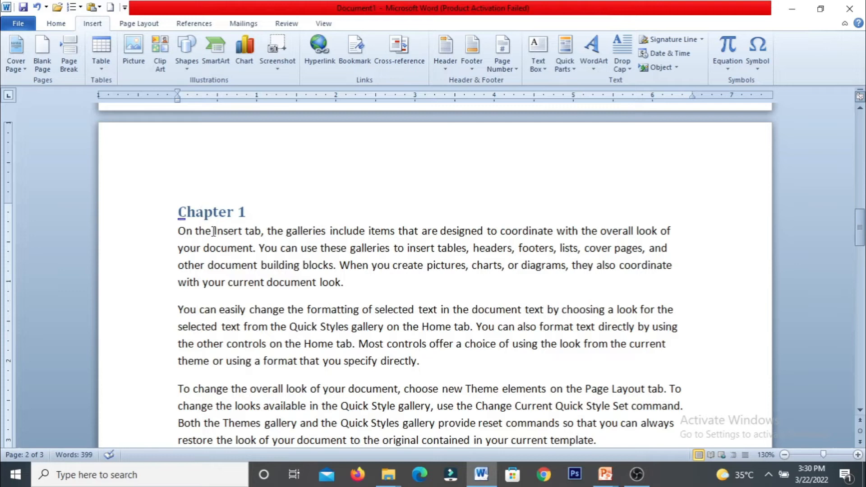
left_click(356, 67)
type("c")
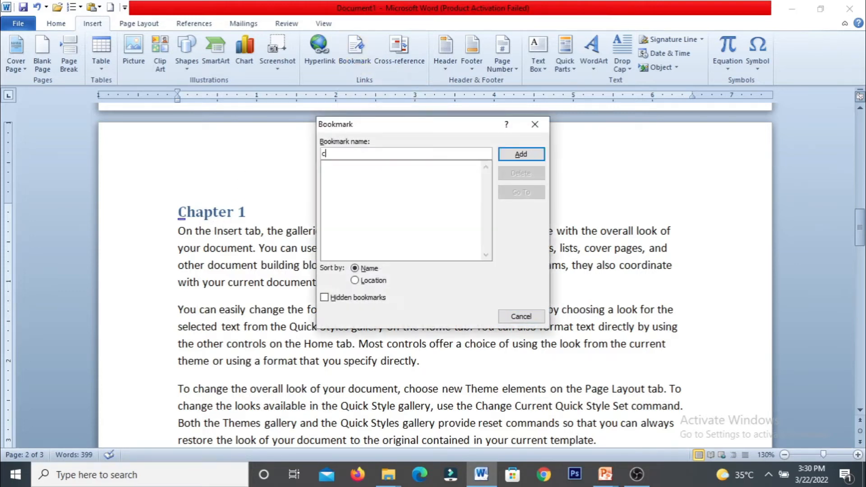
key("BackSpace")
type("c")
key("BackSpace")
type("First_chapter")
left_click(514, 154)
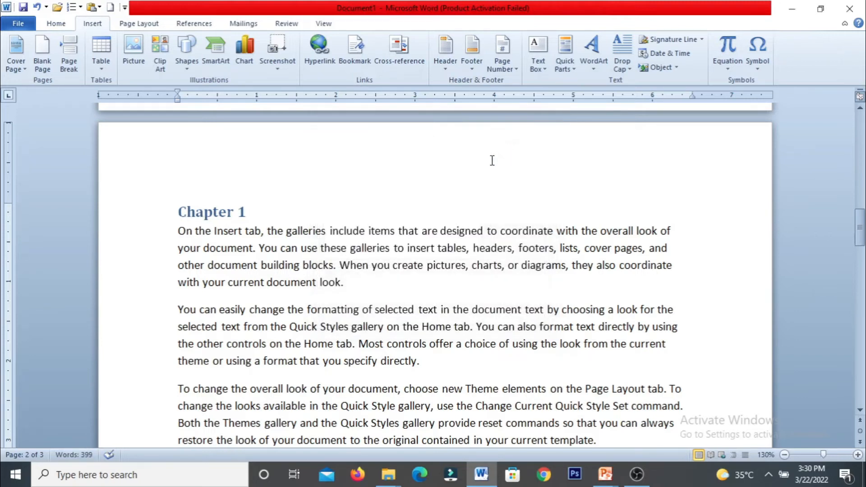
Add a bookmark named "Second_Chapter" at the end of the Chapter 2 heading
scroll(327, 303, "down", 12)
scroll(323, 316, "down", 2)
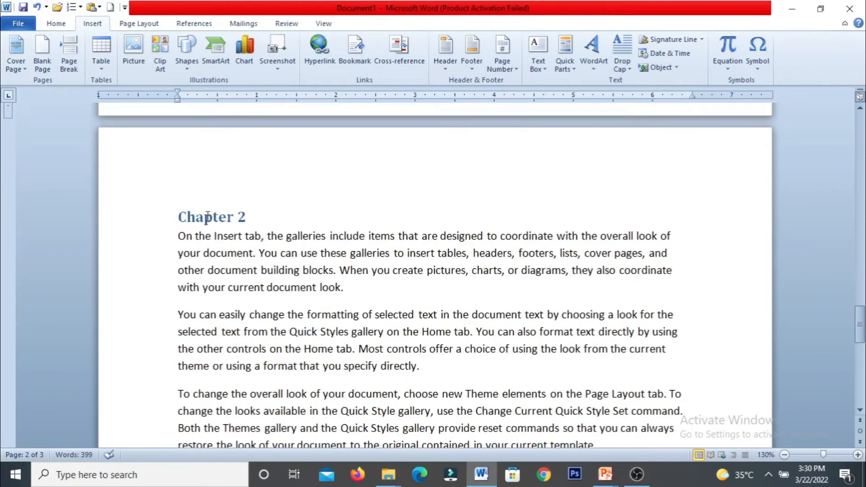
left_click(246, 217)
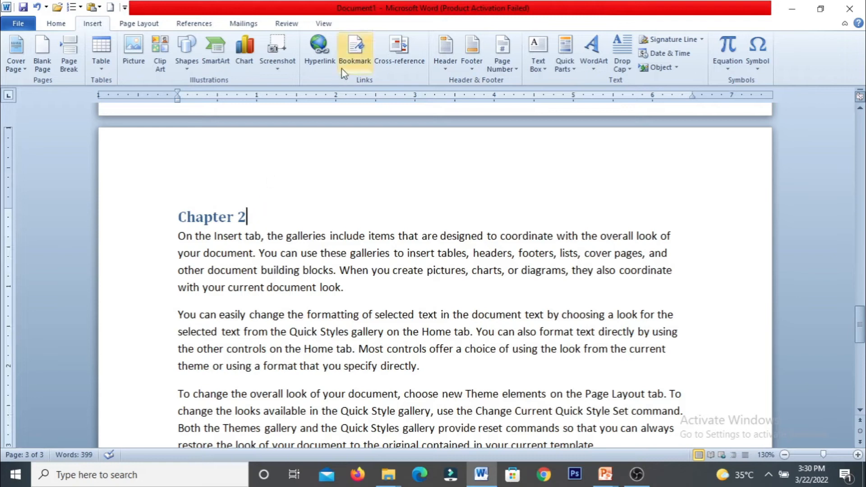
left_click(354, 53)
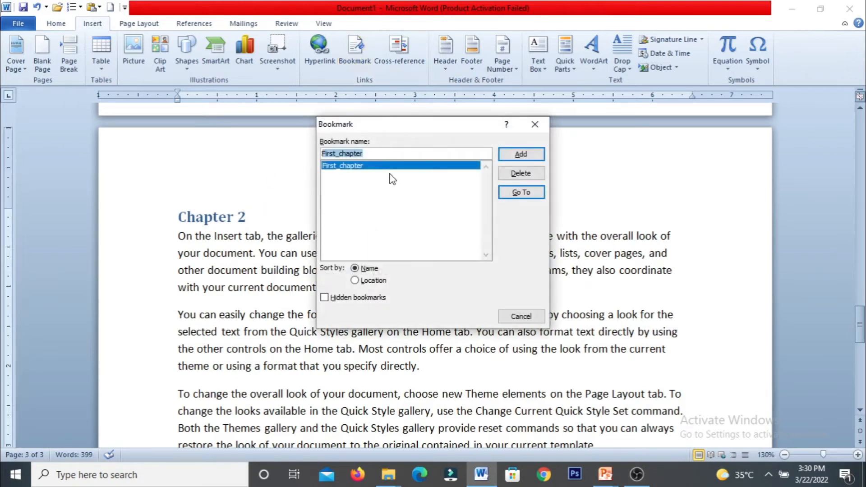
type("Second")
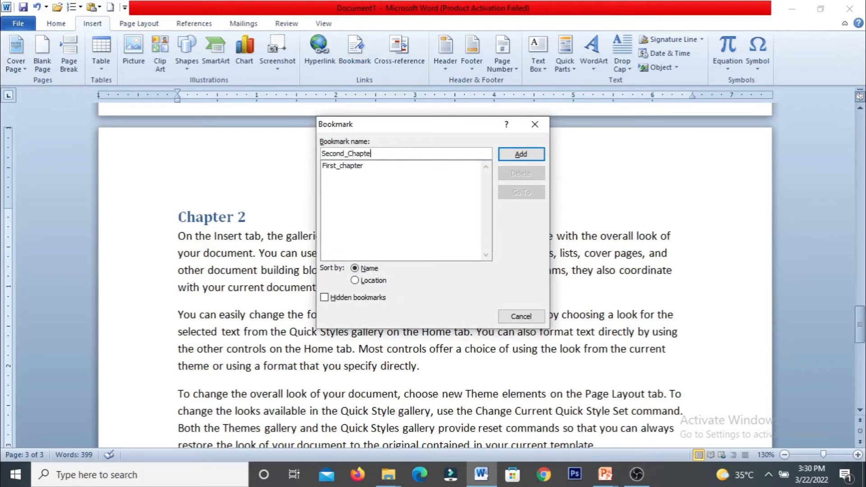
left_click(520, 154)
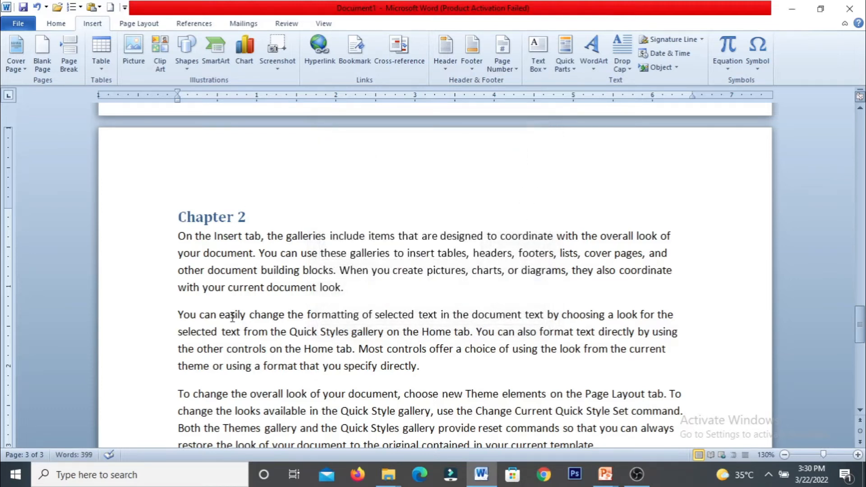
Insert a hyperlink to the First_chapter bookmark on a new line below the Chapter 2 link on the first page
scroll(232, 313, "up", 15)
scroll(202, 333, "up", 10)
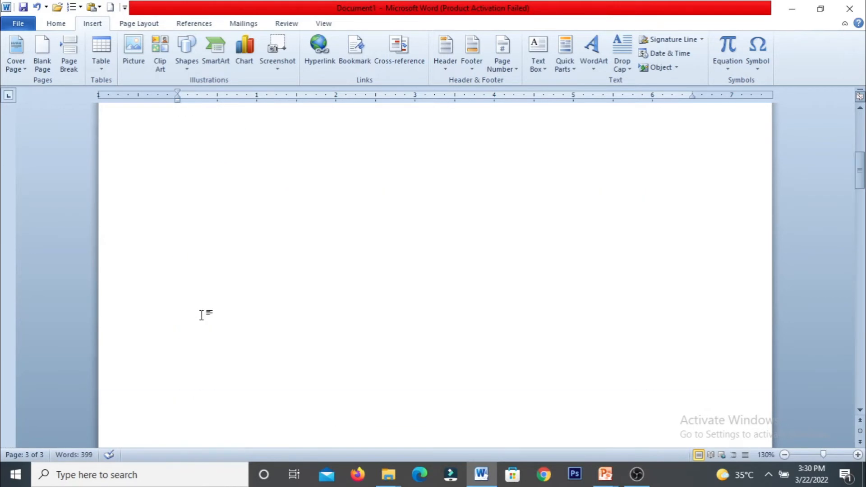
left_click(188, 240)
left_click(242, 227)
key("Return")
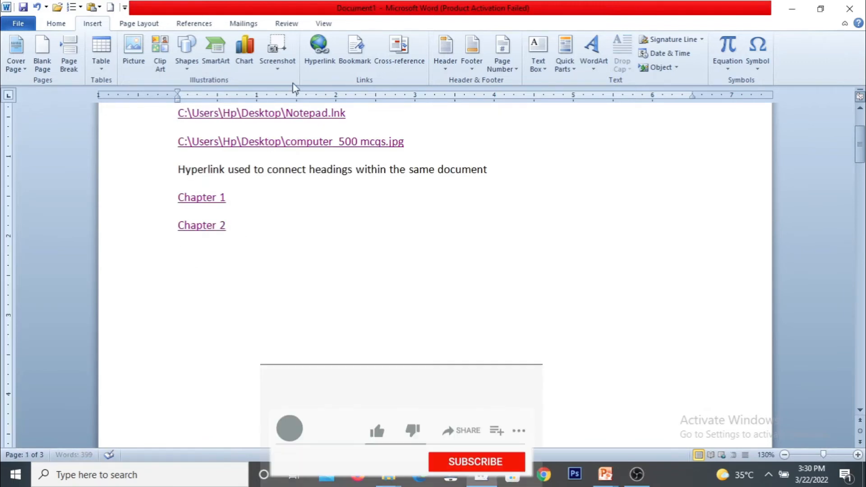
left_click(315, 55)
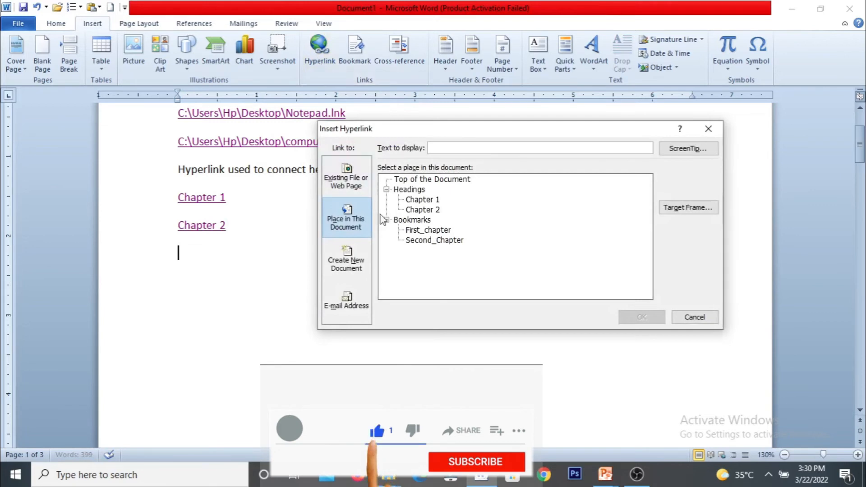
left_click(424, 231)
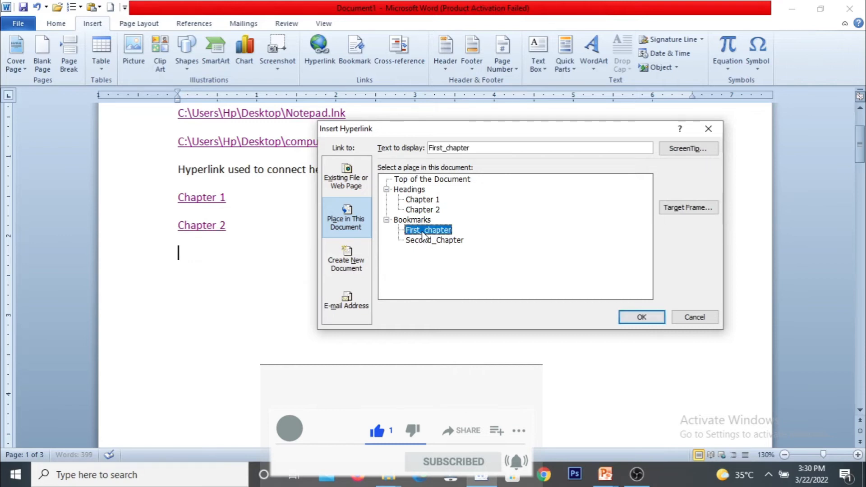
left_click(631, 316)
Add a hyperlink to the Second_Chapter bookmark on a new line below the First_chapter link
key("Return")
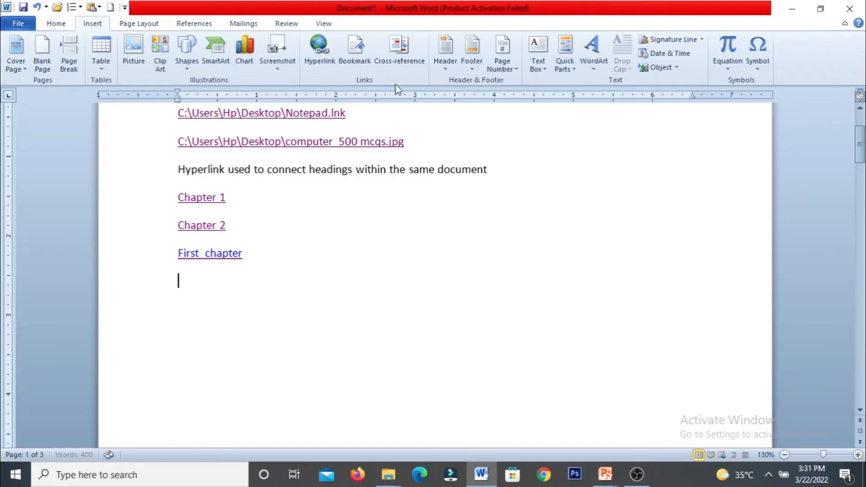
left_click(318, 48)
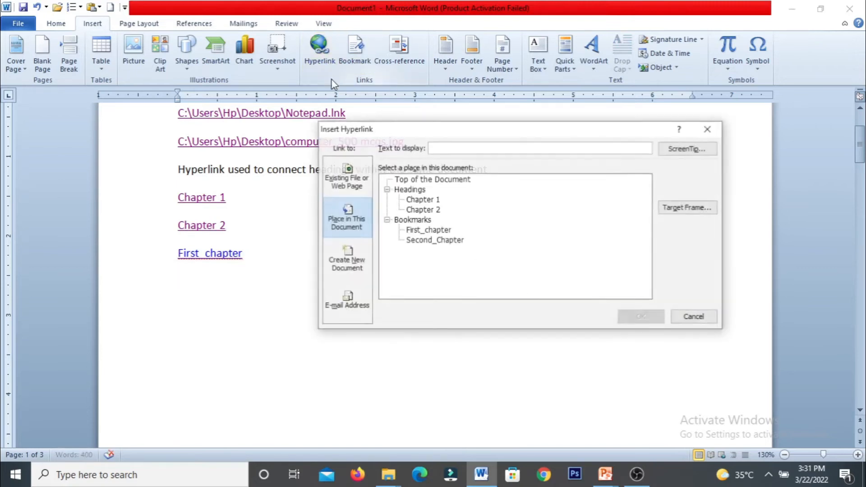
left_click(433, 240)
left_click(643, 318)
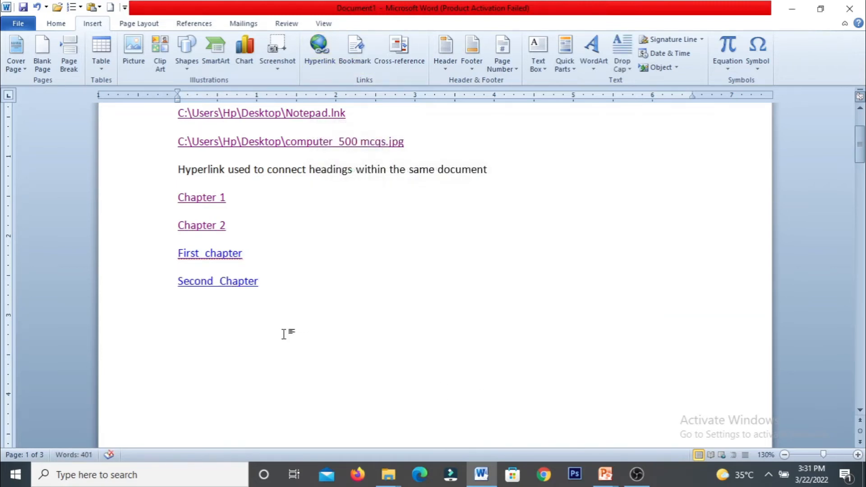
Test the First_chapter and Second_Chapter bookmark links on the first page by following each one
left_click(194, 256, "ctrl")
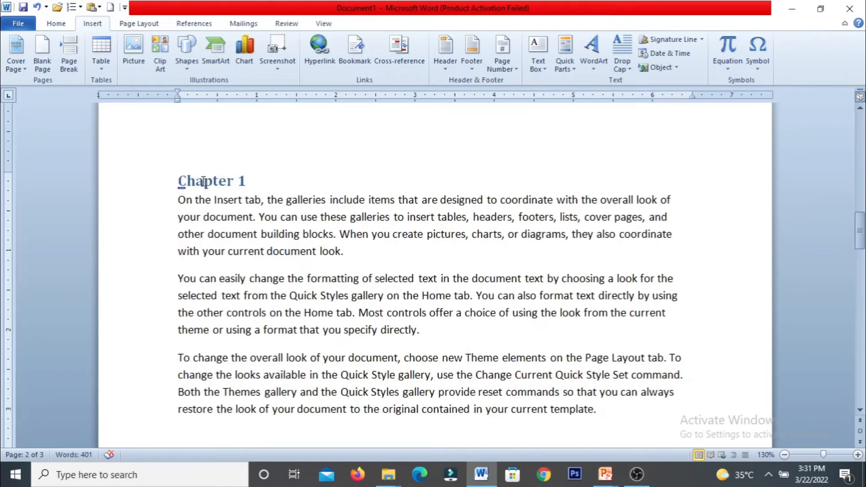
scroll(224, 266, "up", 10)
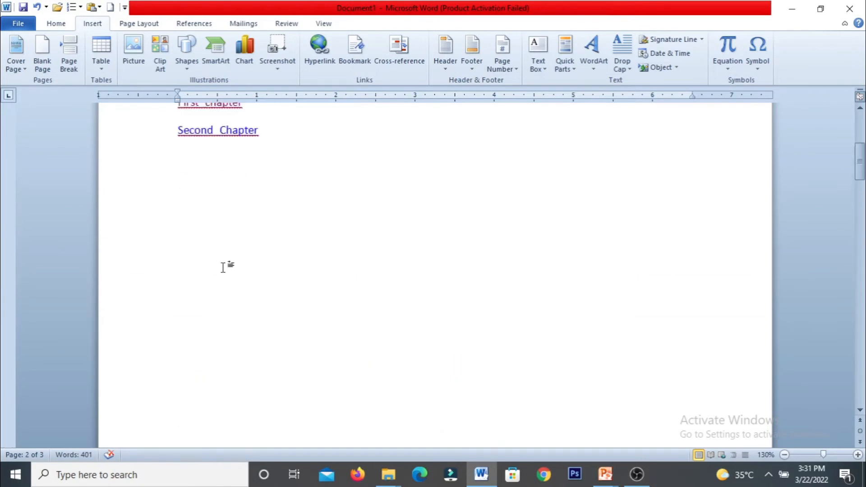
scroll(223, 267, "up", 3)
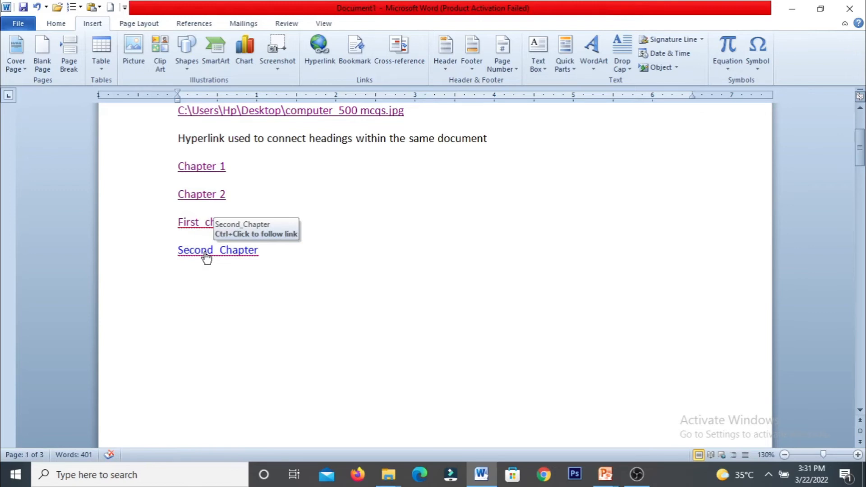
left_click(207, 256, "ctrl")
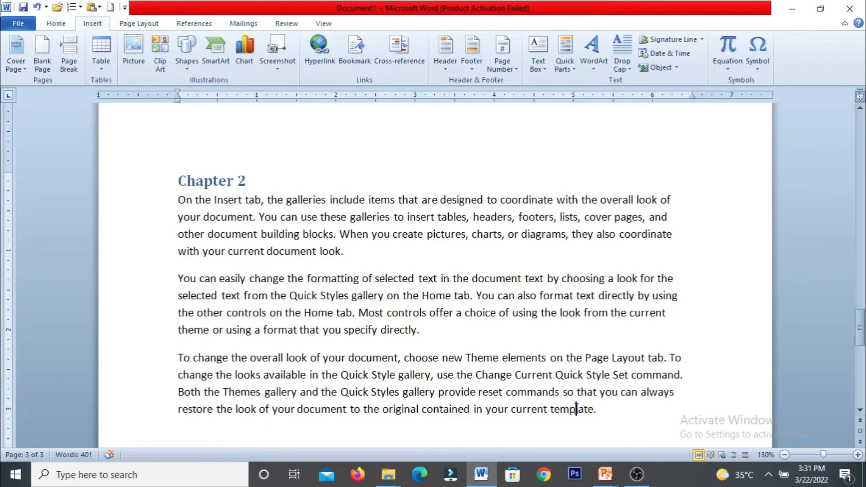
Add a bookmark named "template" at the last word of the Chapter 2 text
left_click(355, 58)
type("template")
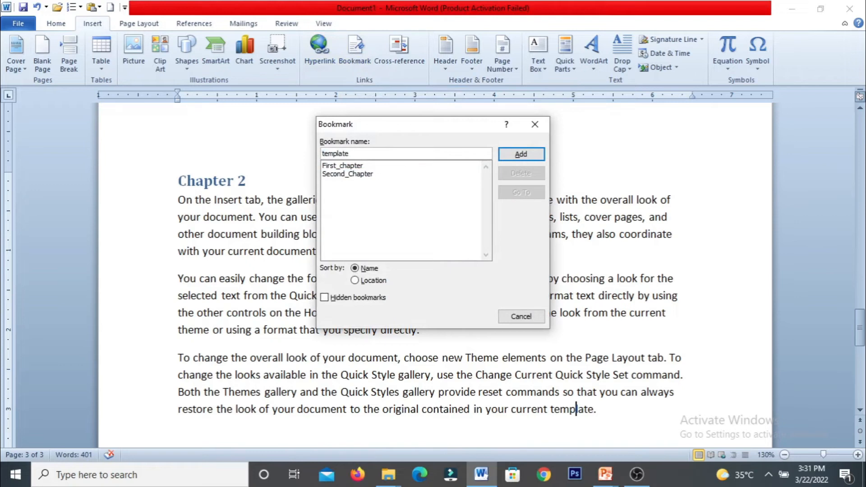
left_click(520, 154)
Insert a hyperlink to the template bookmark on a new line below the Second_Chapter link on the first page
scroll(288, 244, "down", 5)
scroll(277, 253, "down", 2)
scroll(246, 266, "up", 10)
left_click(180, 354)
key("Return")
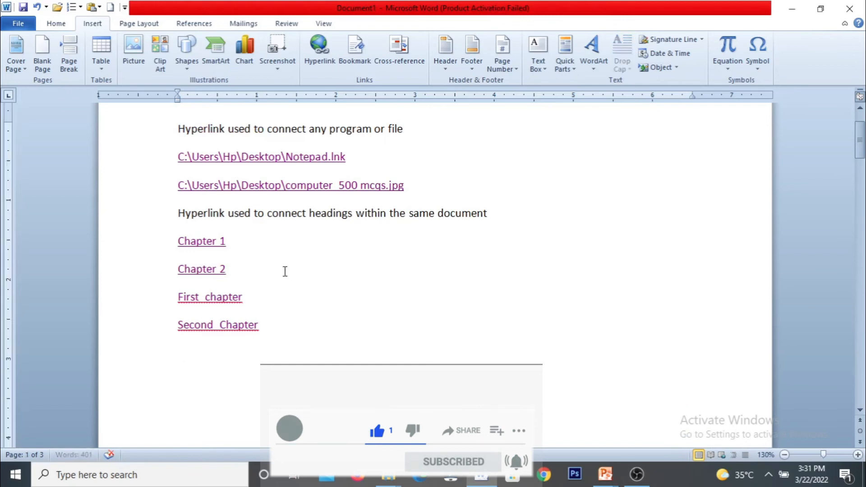
left_click(319, 49)
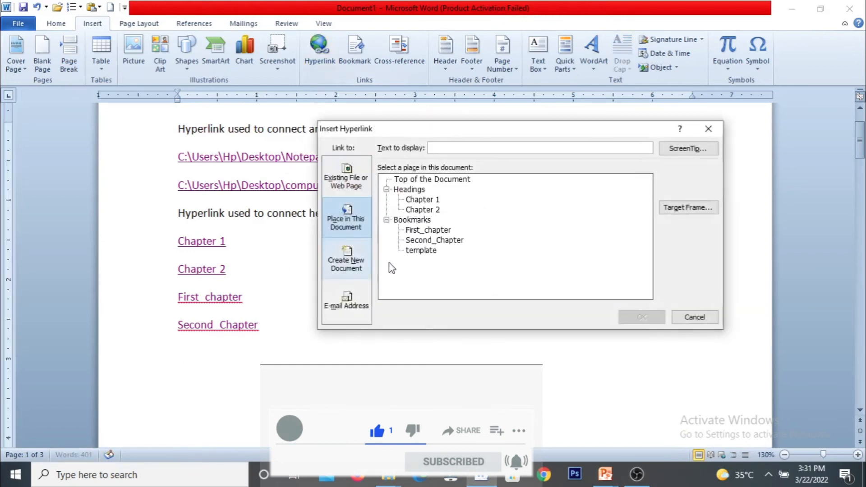
left_click(421, 250)
left_click(651, 319)
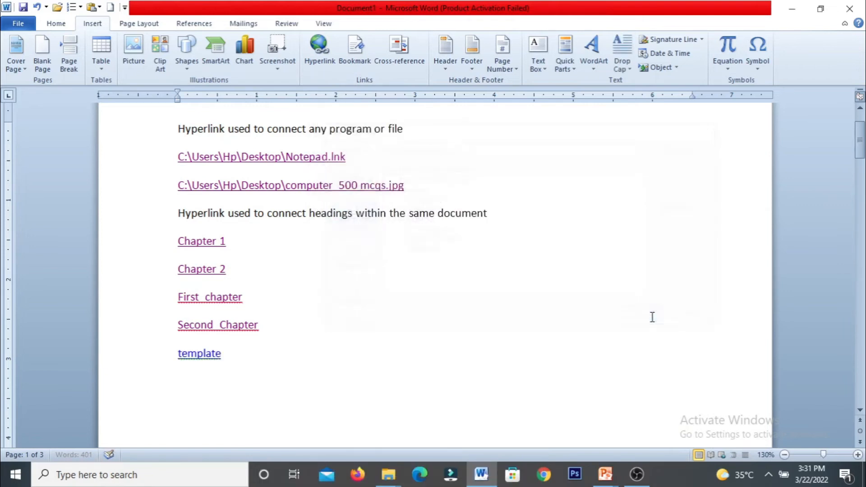
Follow the template link to test its destination, and return to the list of links on the first page
left_click(194, 361, "ctrl")
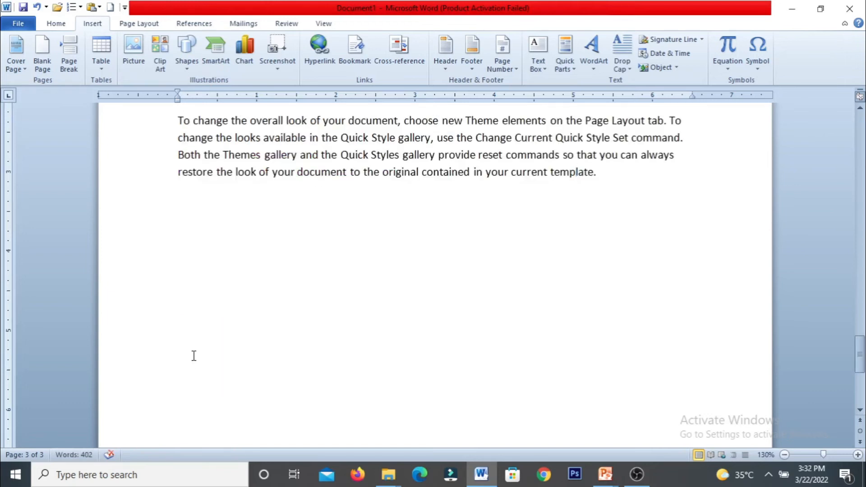
scroll(192, 379, "up", 2)
scroll(192, 379, "up", 10)
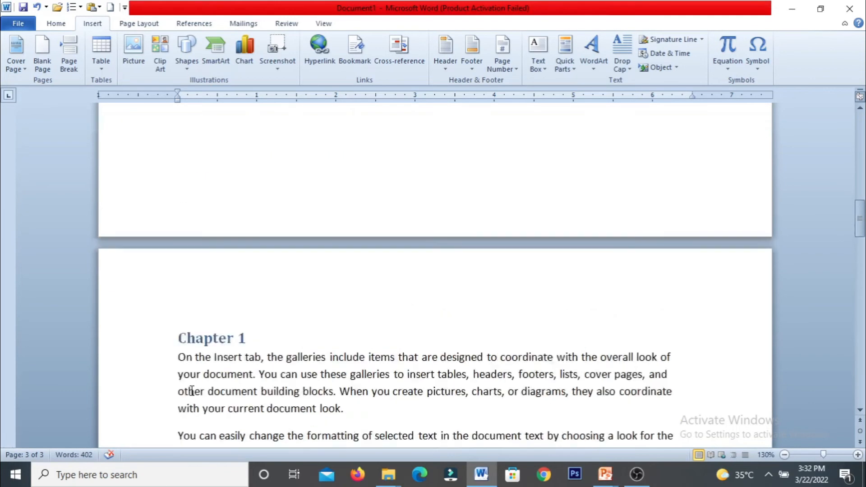
scroll(191, 390, "up", 5)
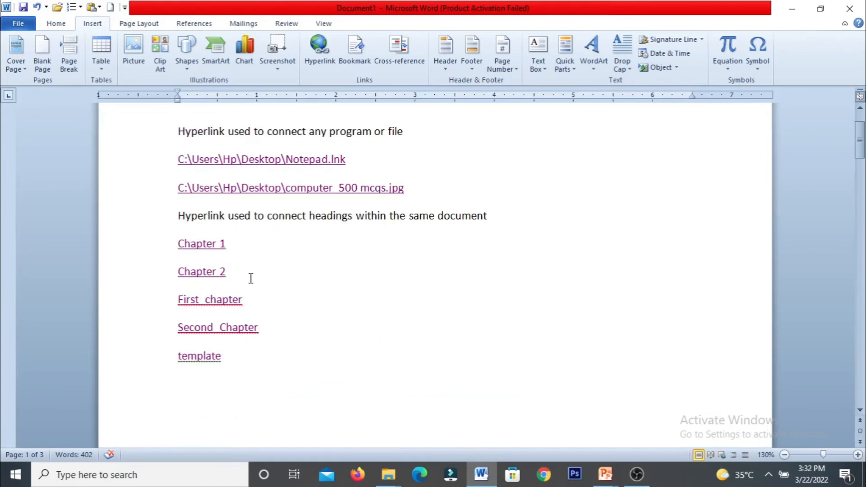
Copy the line "Hyperlink used to connect headings within the same document" to a line of its own between the Chapter 2 and First_chapter links
left_click(156, 218)
key("ctrl+c")
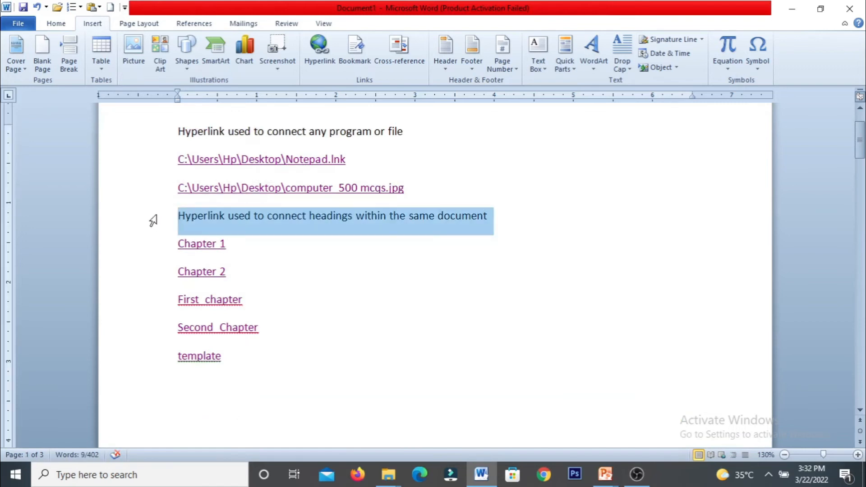
left_click(249, 268)
key("Return")
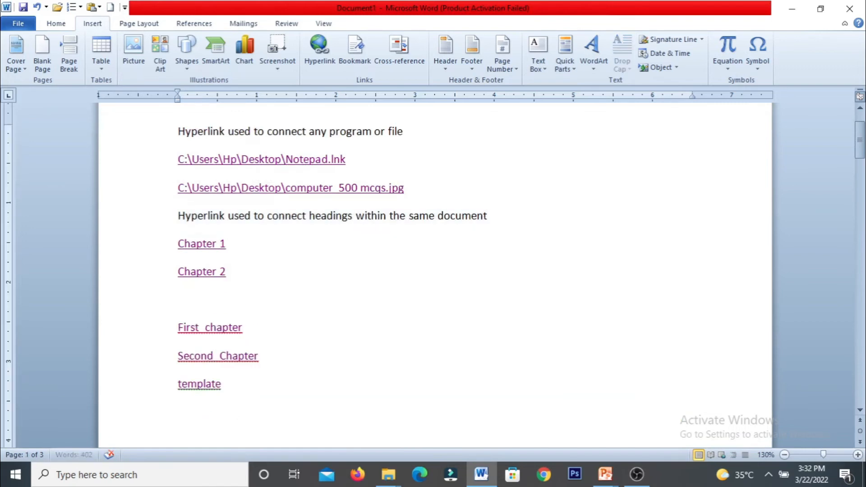
key("ctrl+v")
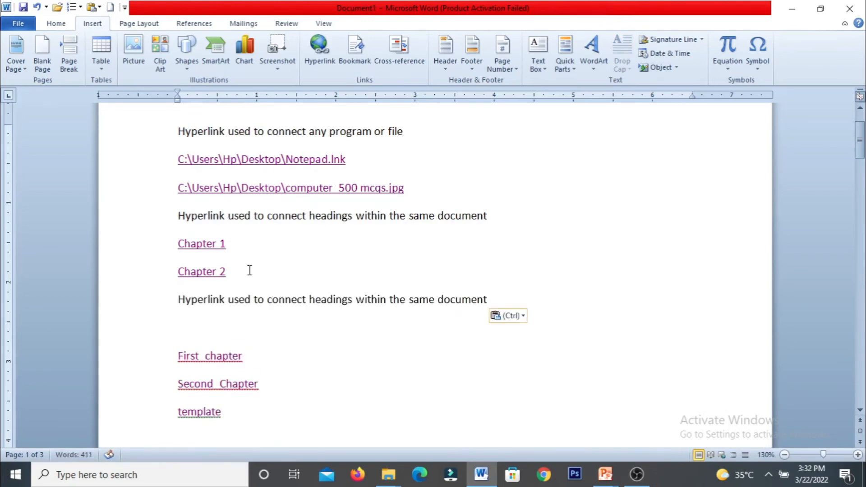
key("BackSpace")
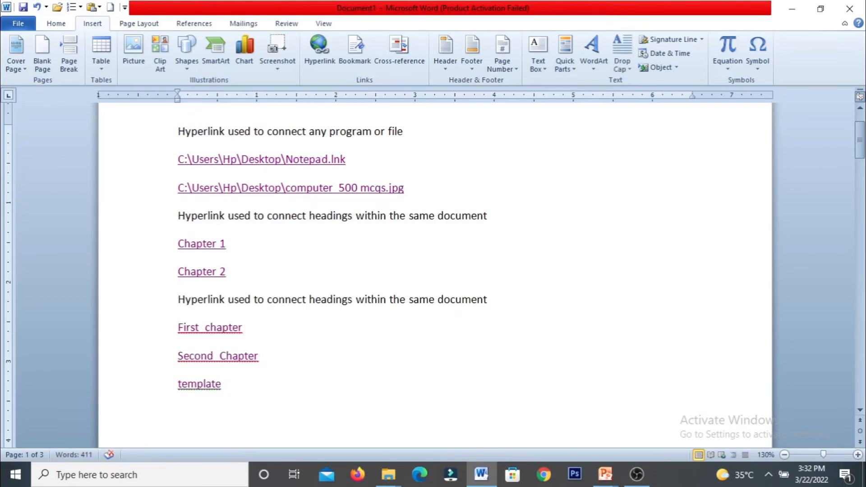
Replace the word "headings" with "bookmarks" in the copied line above the First_chapter link
double_click(333, 298)
type("book ")
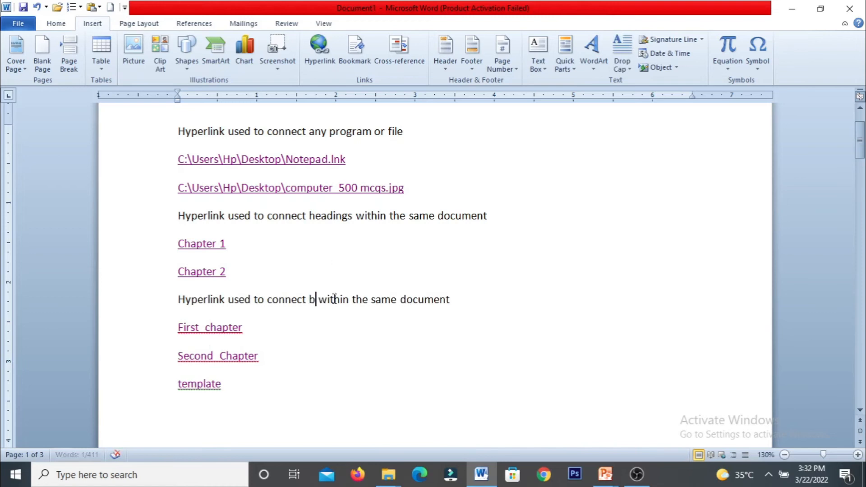
type("mark")
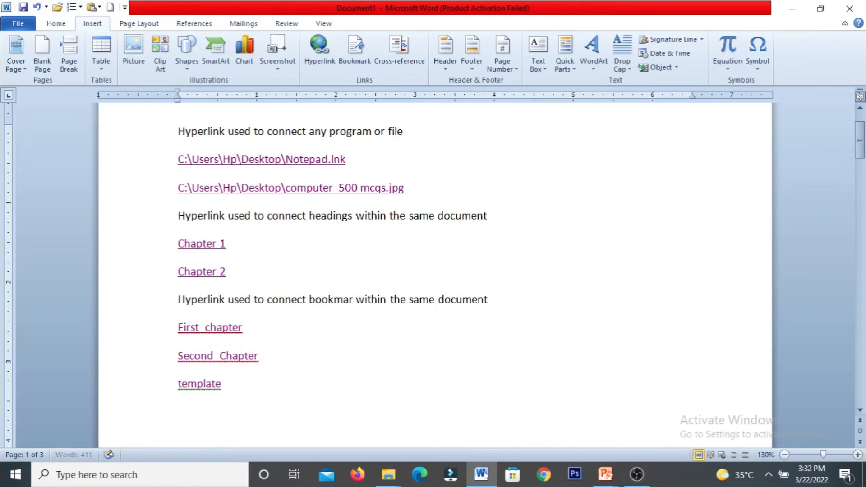
type("s")
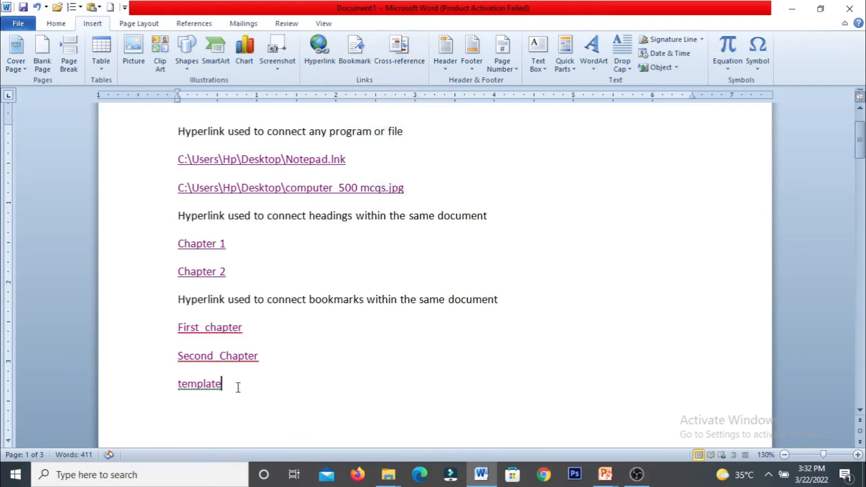
Insert a hyperlinked cross-reference to the heading text of Chapter 1 on a new line below the template link
key("Return")
left_click(410, 45)
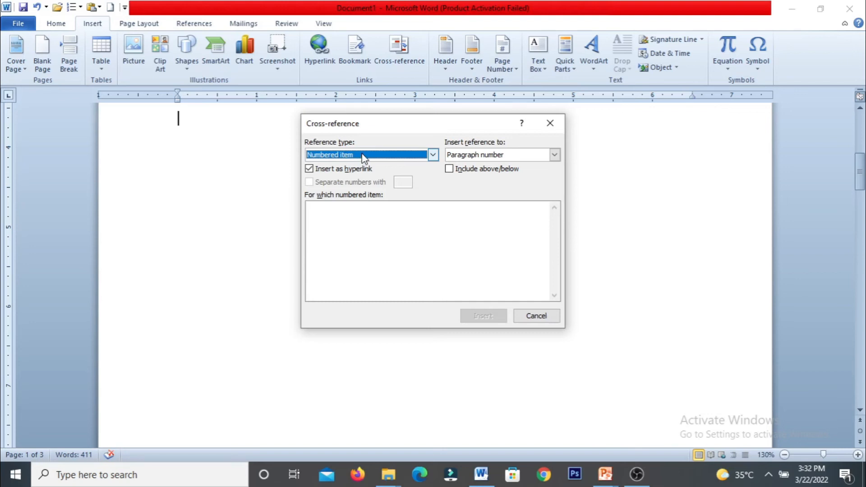
left_click(433, 155)
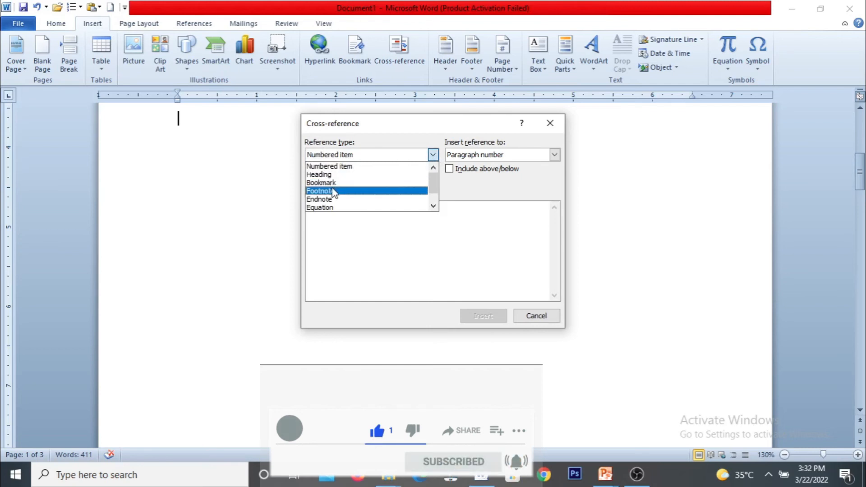
scroll(325, 210, "down", 1)
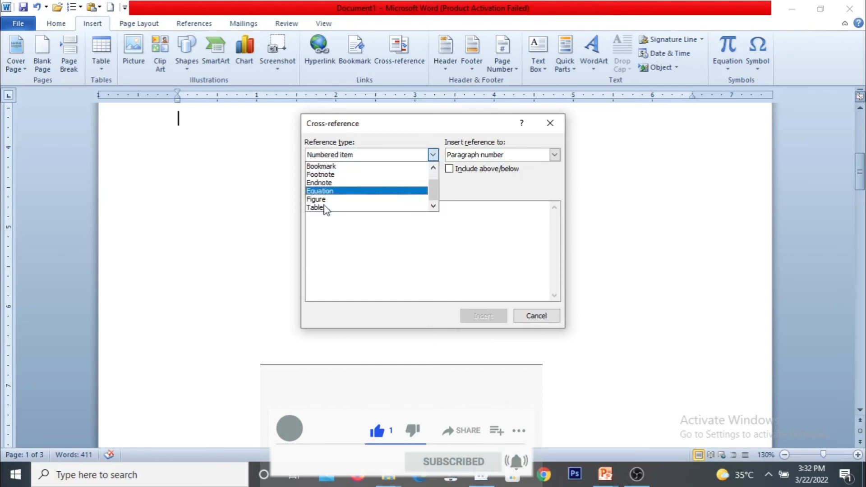
scroll(326, 209, "up", 1)
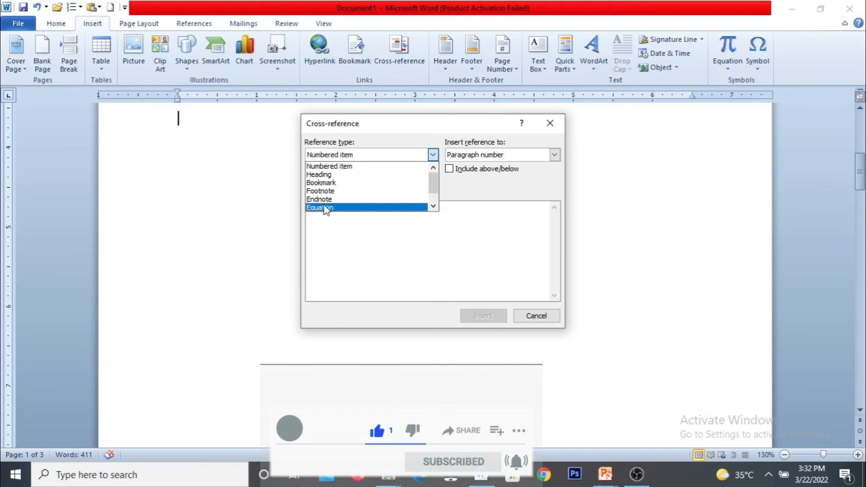
left_click(325, 176)
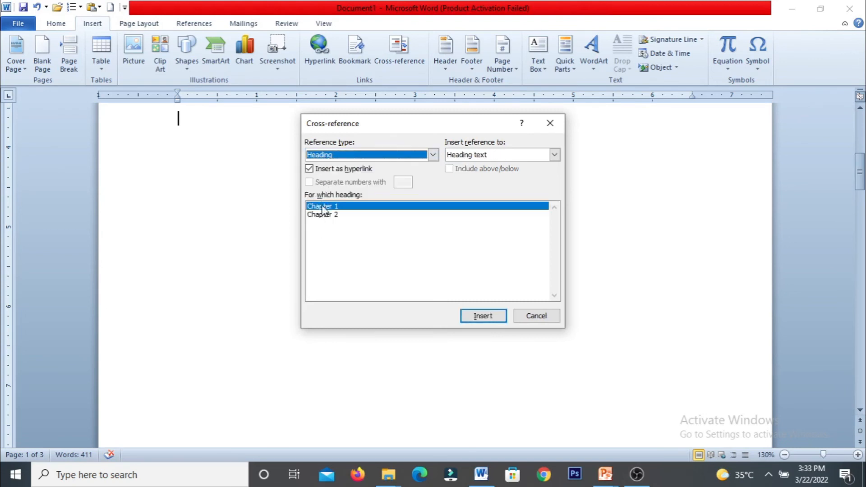
left_click(487, 316)
Insert a cross-reference to the Chapter 2 heading on a new line below the Chapter 1 cross-reference
left_click(263, 123)
key("Return")
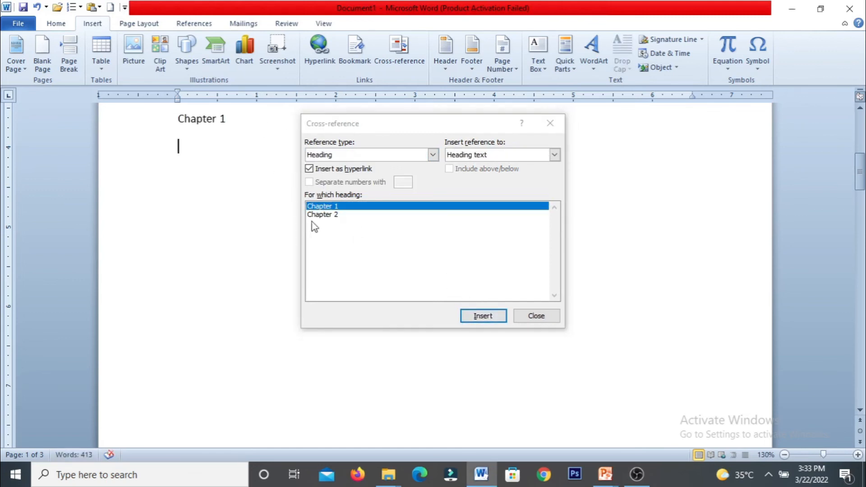
left_click(332, 222)
left_click(332, 215)
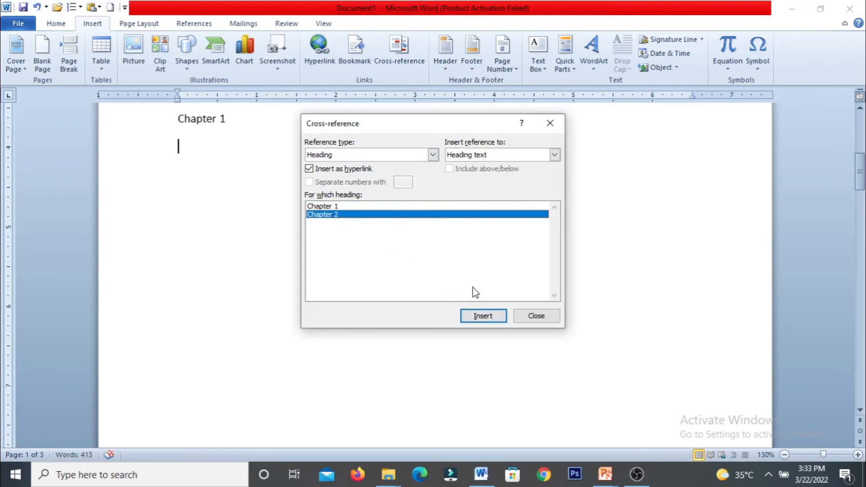
left_click(480, 316)
left_click(534, 316)
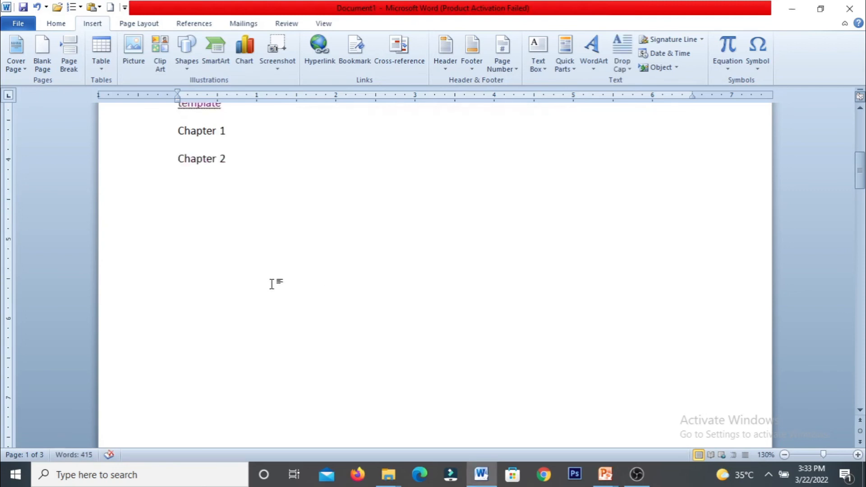
Test the Chapter 1 and Chapter 2 cross-references by following each one, and return to the first page
scroll(272, 284, "up", 3)
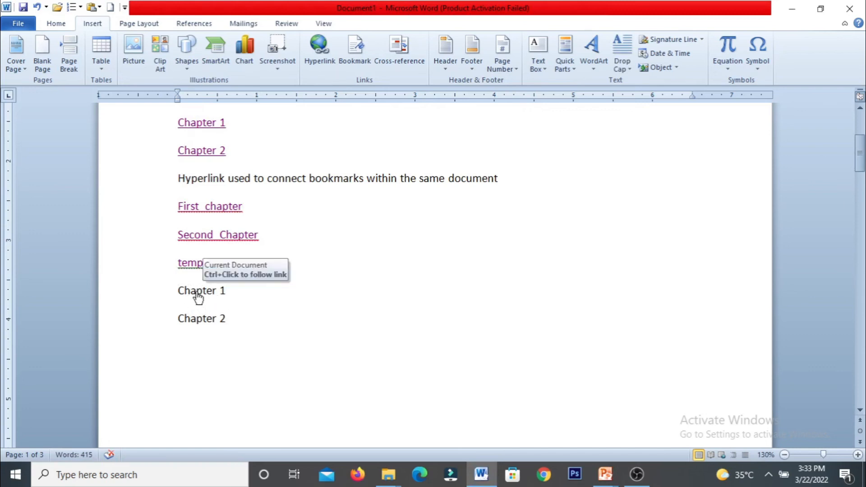
left_click(197, 296, "ctrl")
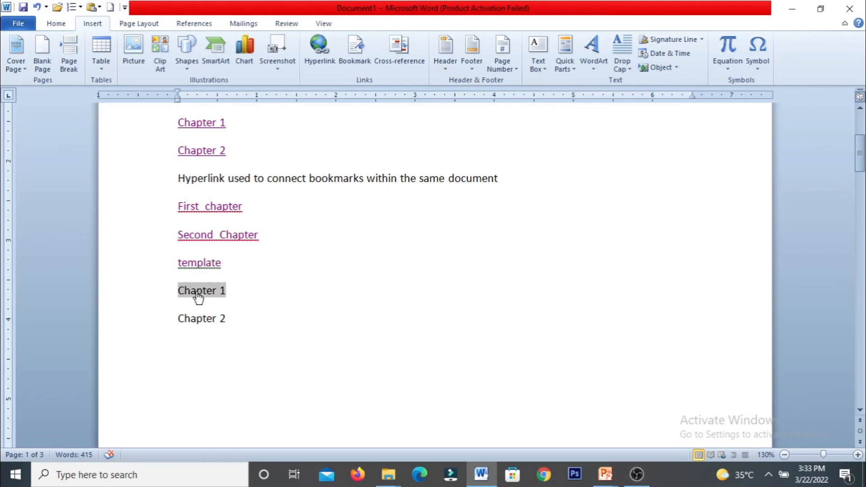
scroll(198, 292, "up", 5)
scroll(198, 292, "up", 8)
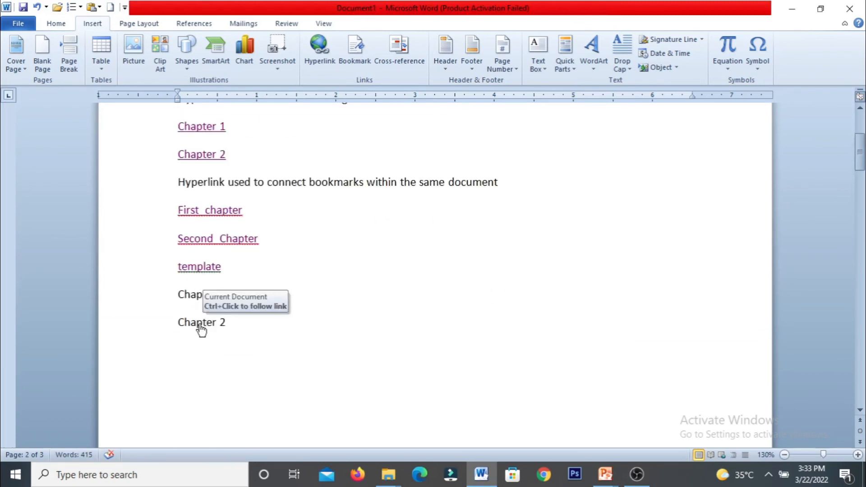
left_click(200, 330, "ctrl")
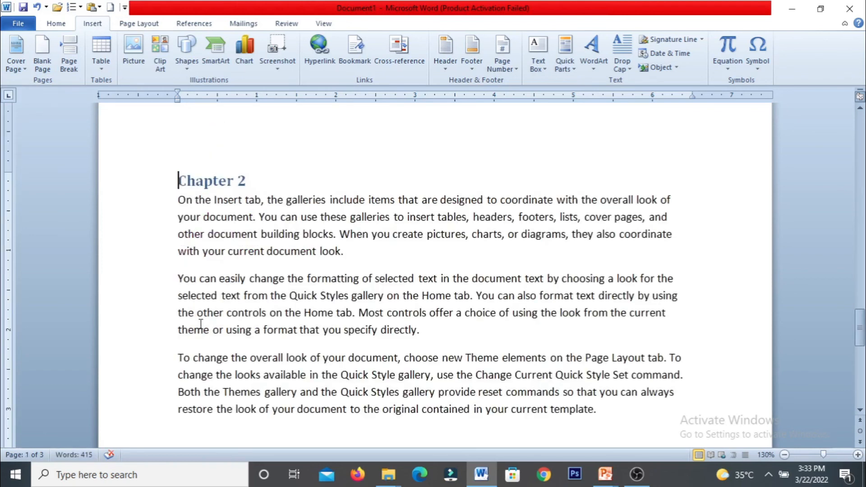
scroll(201, 325, "down", 10)
scroll(201, 324, "up", 15)
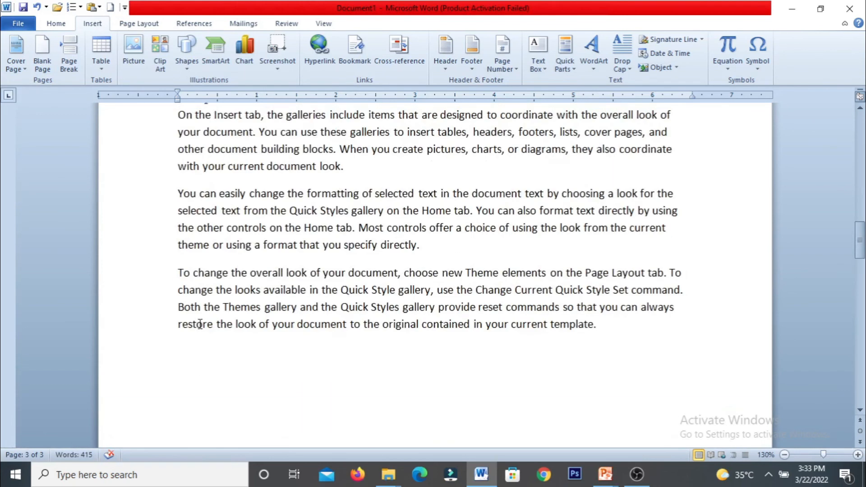
Add the line "cross reference used to connect heading in same document" between the template link and the Chapter 1 cross-reference
left_click(240, 309)
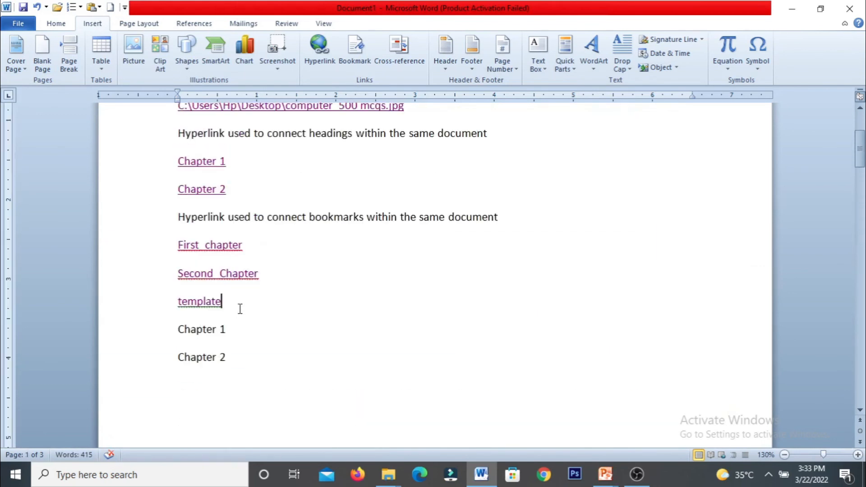
key("Return")
type("cross reference")
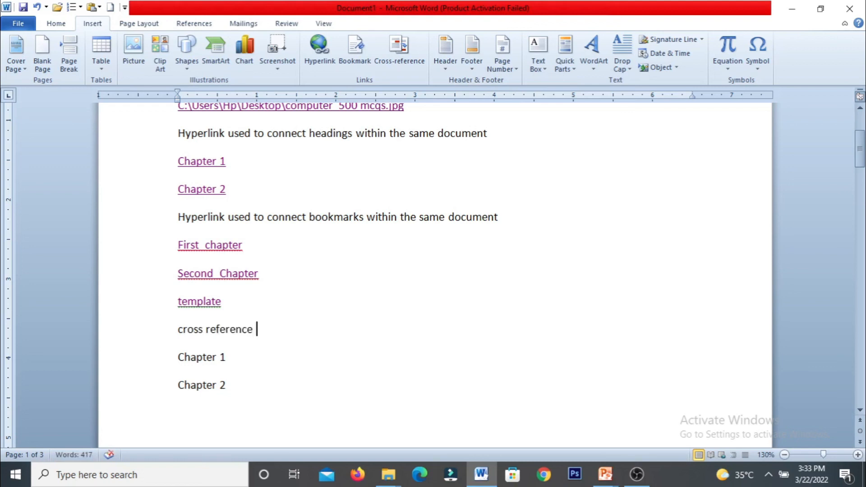
type("used to")
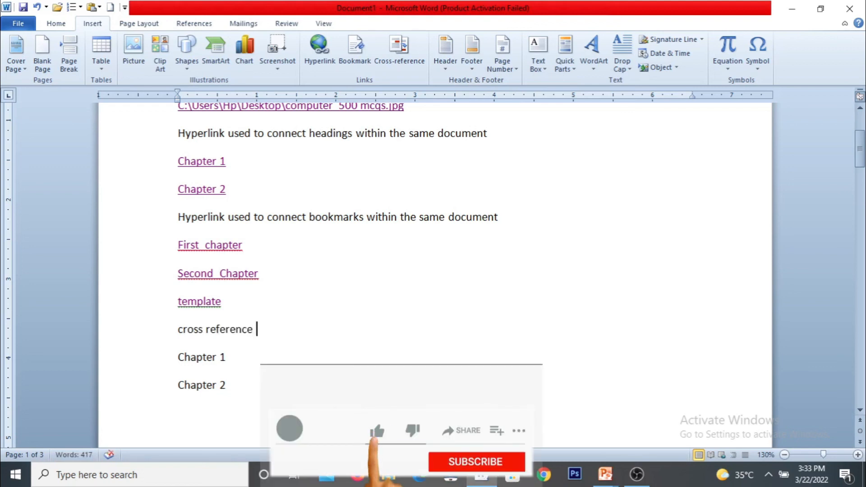
type(" con")
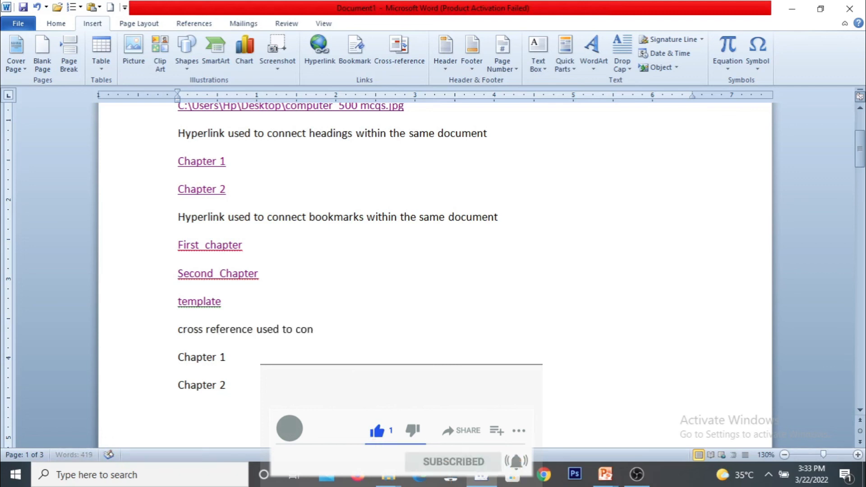
type("nect heading in s")
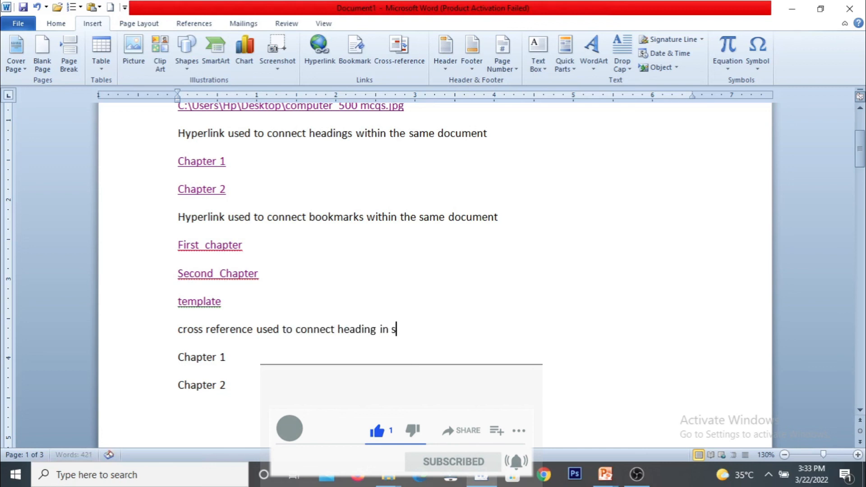
type("ame document")
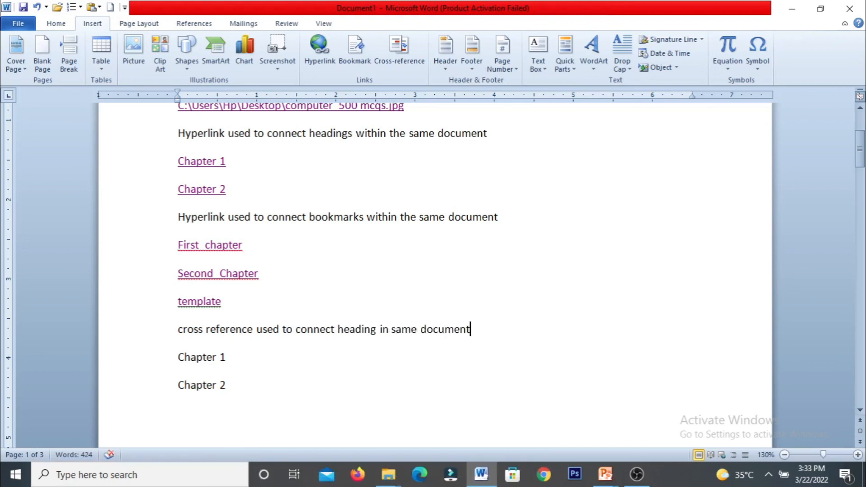